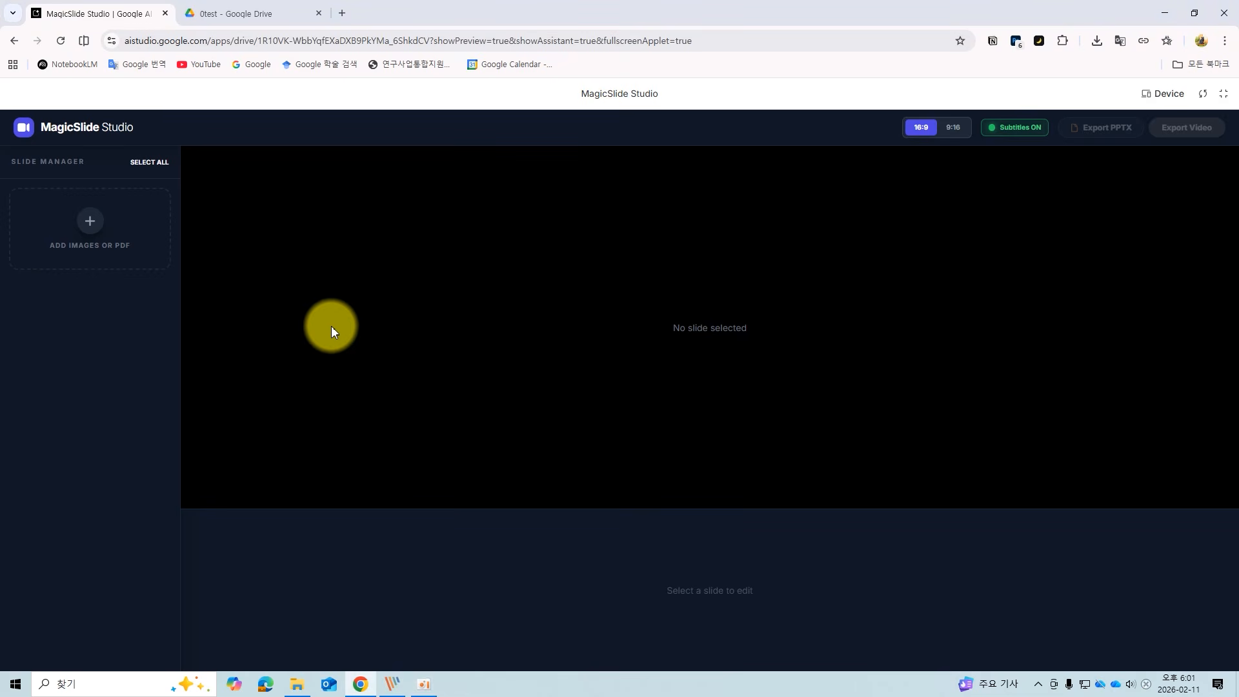
- Add the dementia image from the sample folder as a slide
left_click(91, 223)
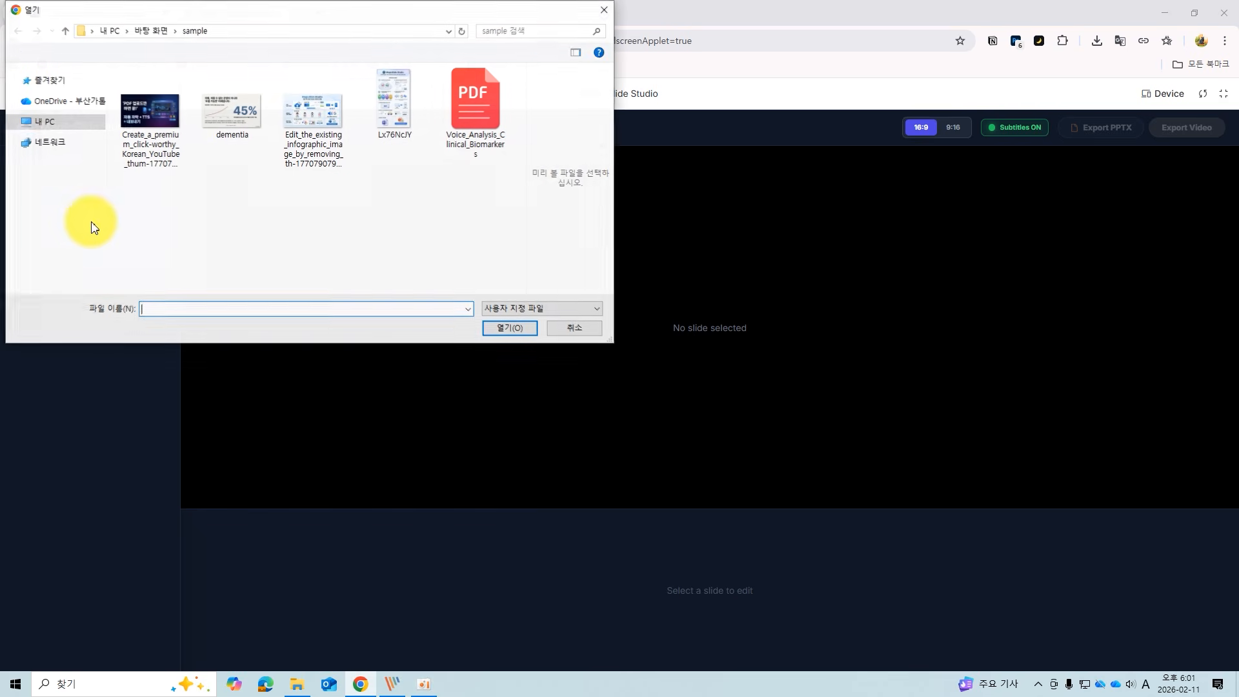
left_click(233, 103)
left_click(504, 329)
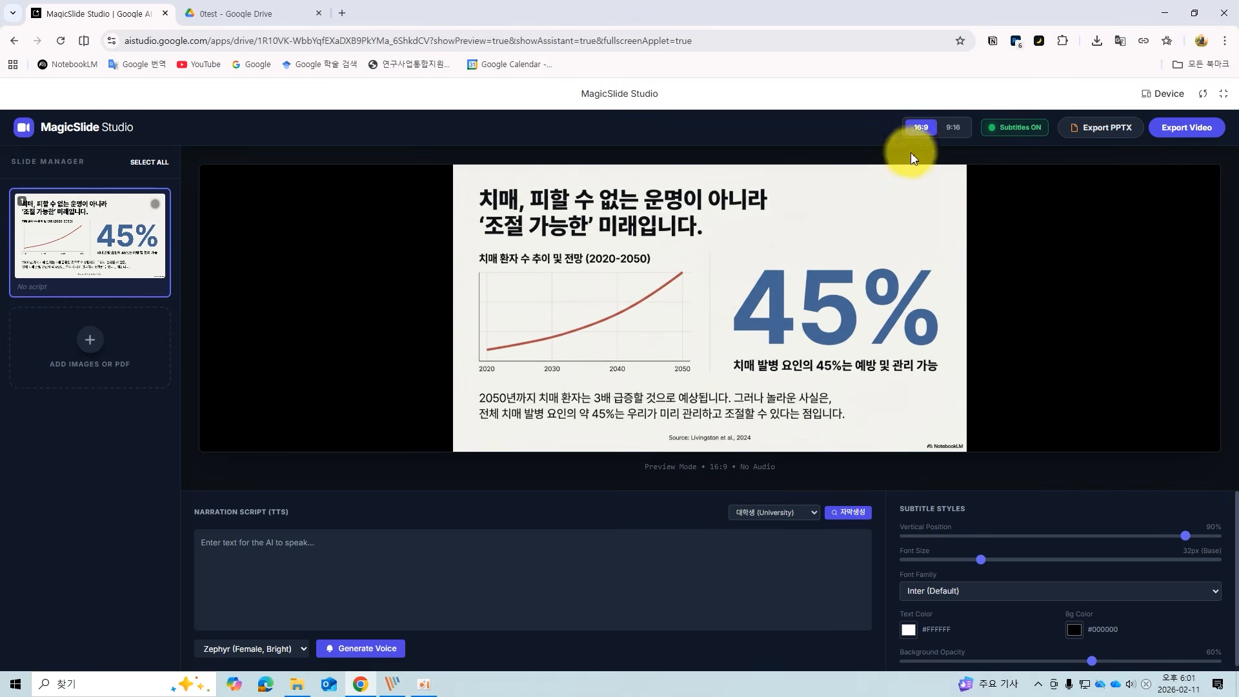
- Preview the dementia slide in 9:16 format and return to 16:9
left_click(951, 134)
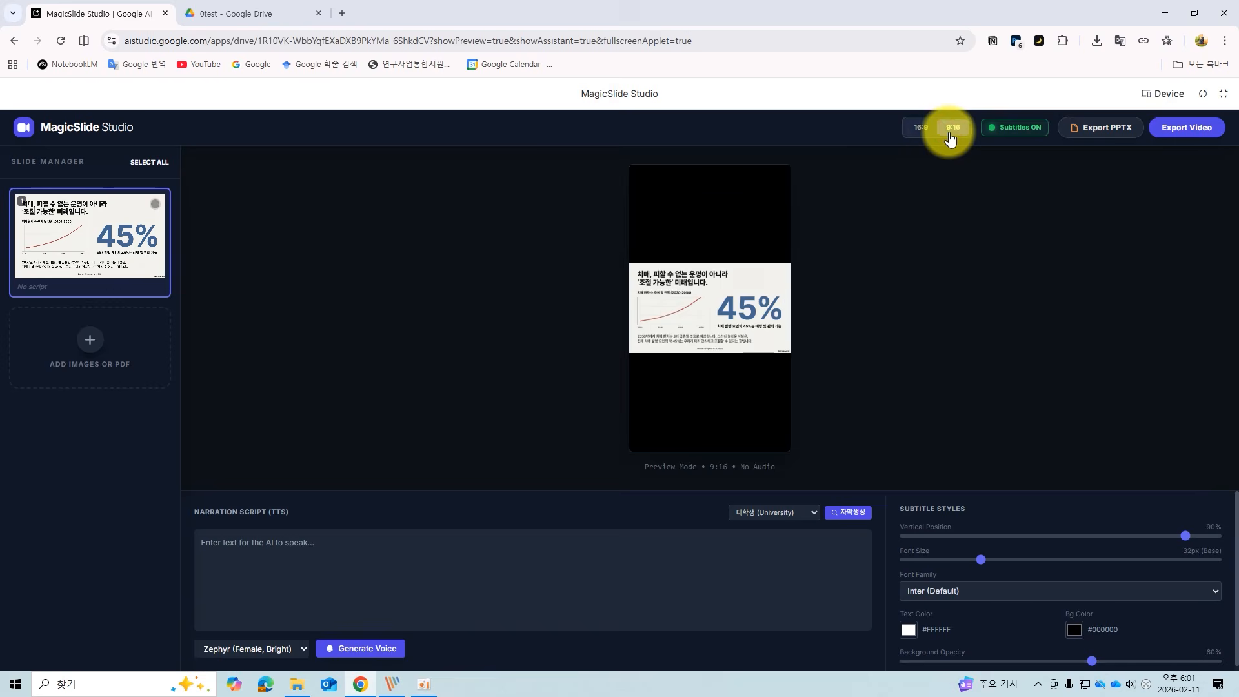
left_click(920, 129)
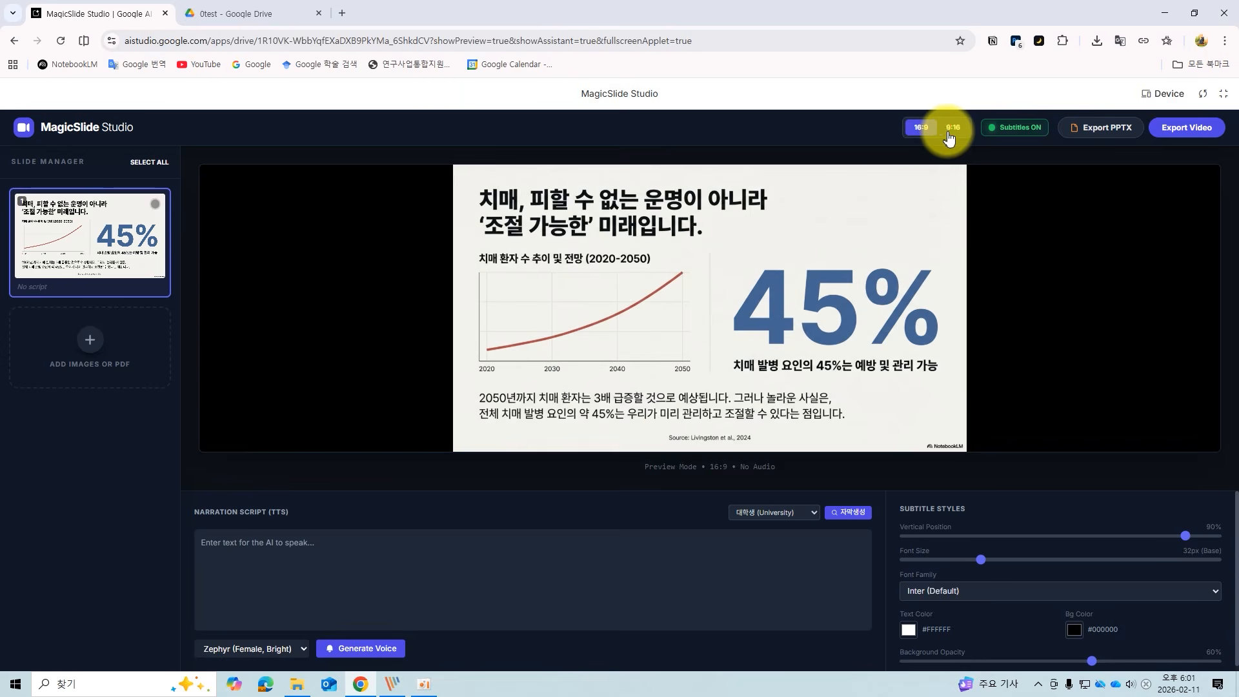
left_click(949, 134)
left_click(920, 129)
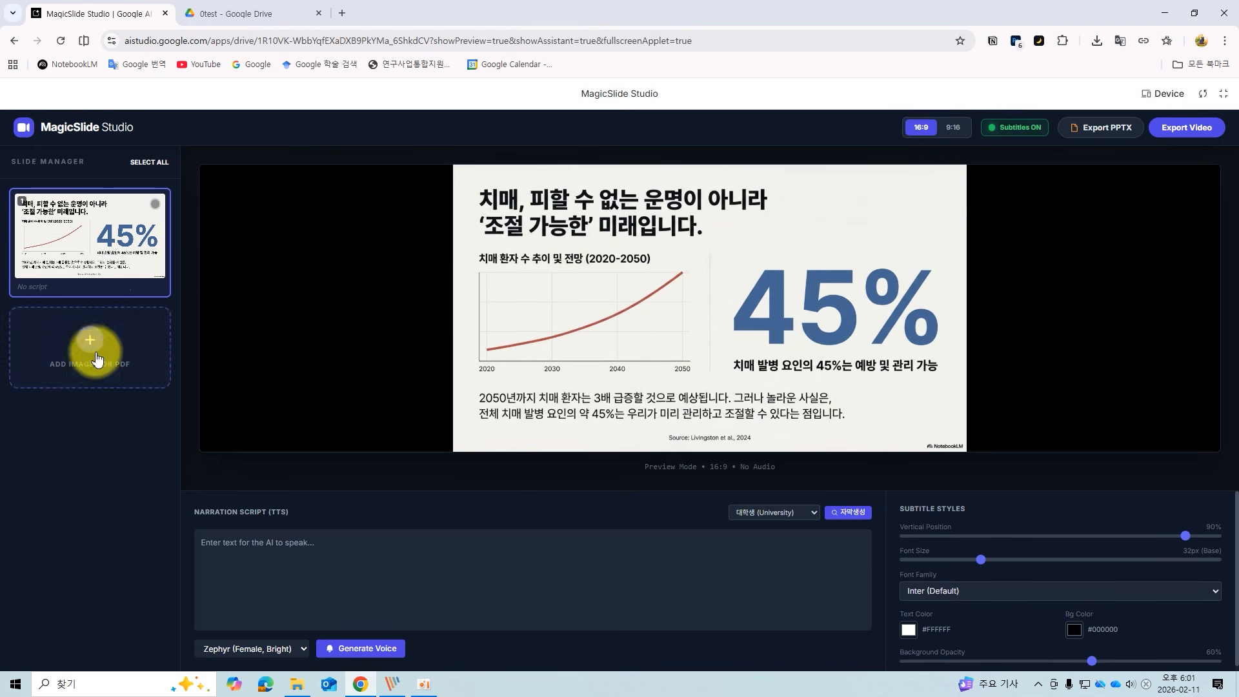
- Replace the dementia slide with the Lx76NcJY image, preview it in 9:16 and return to 16:9
left_click(157, 211)
left_click(396, 94)
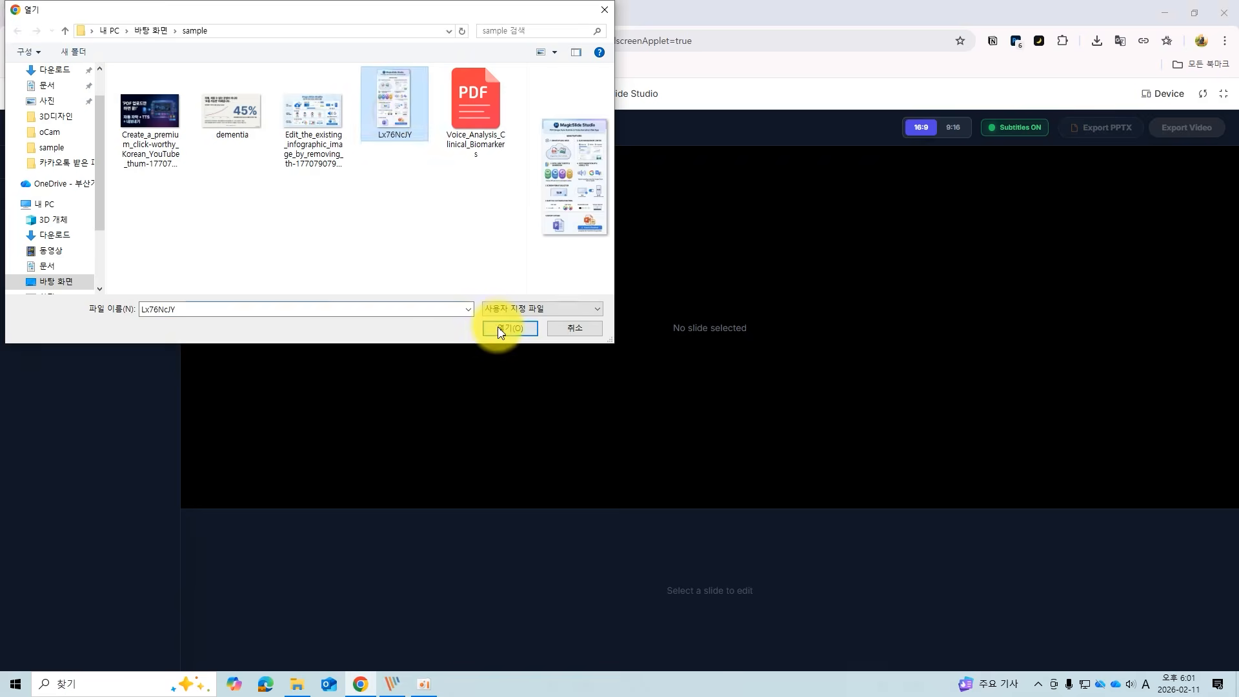
left_click(497, 327)
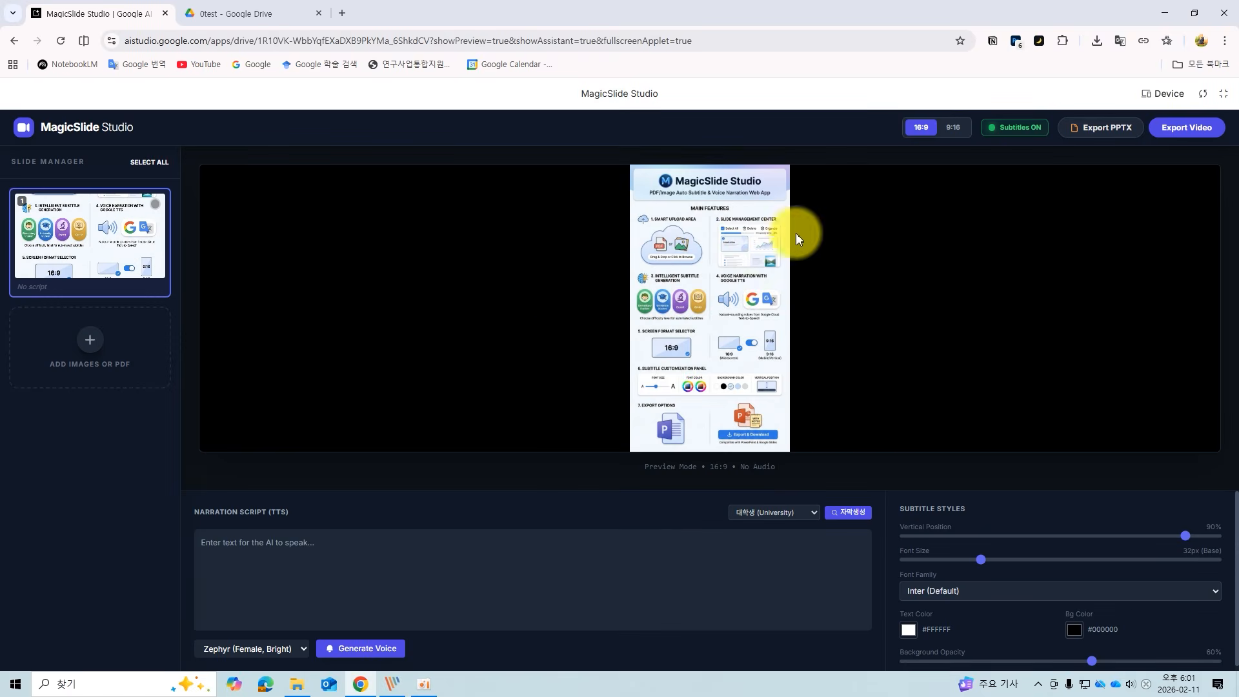
left_click(946, 128)
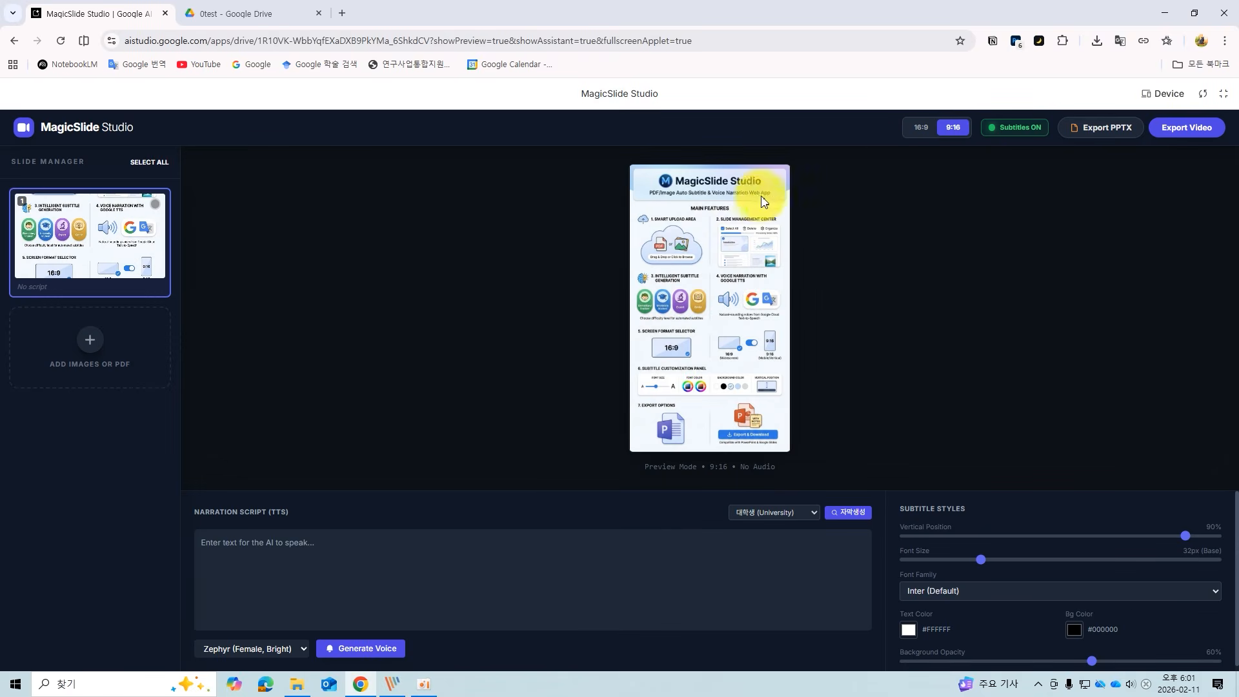
left_click(921, 127)
- Replace the Lx76NcJY infographic slide with the dementia image from the sample folder
left_click(155, 204)
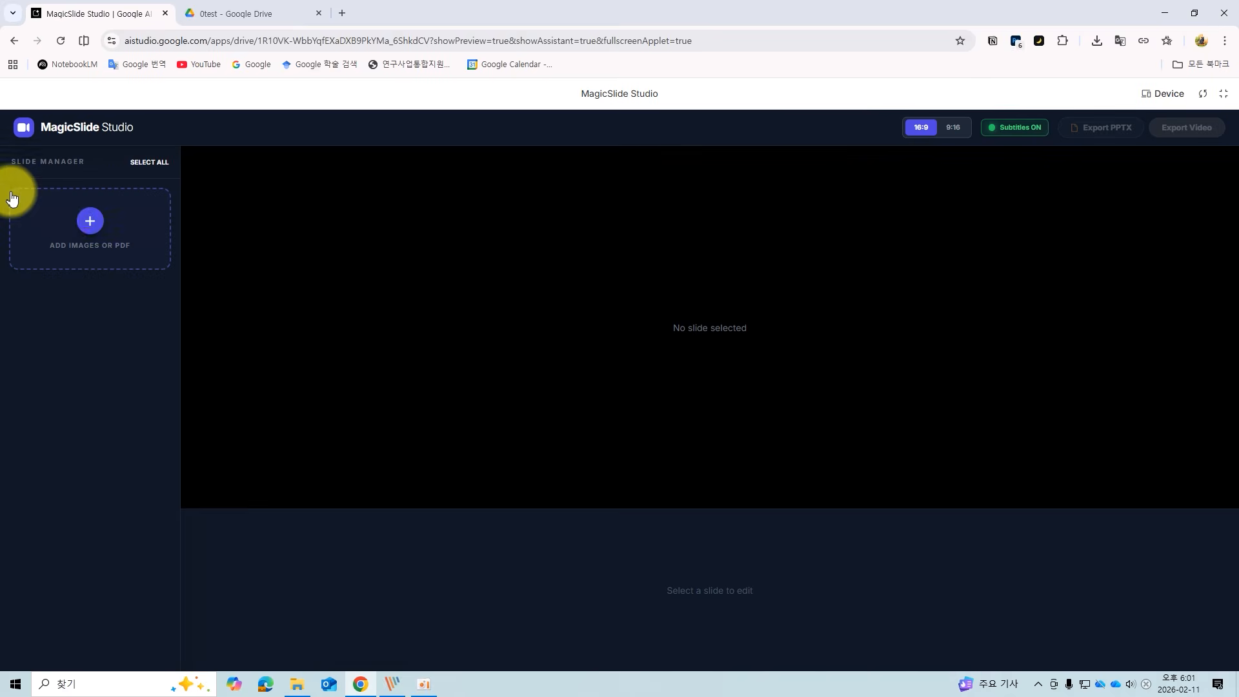
left_click(83, 219)
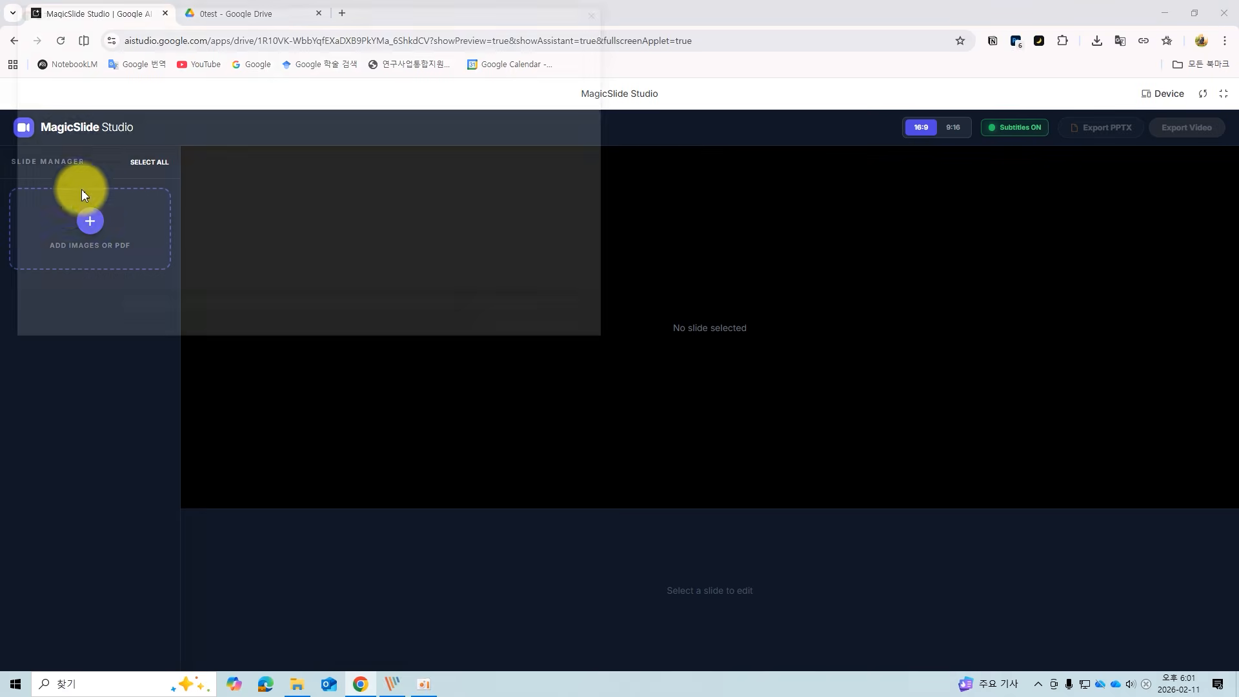
left_click(242, 129)
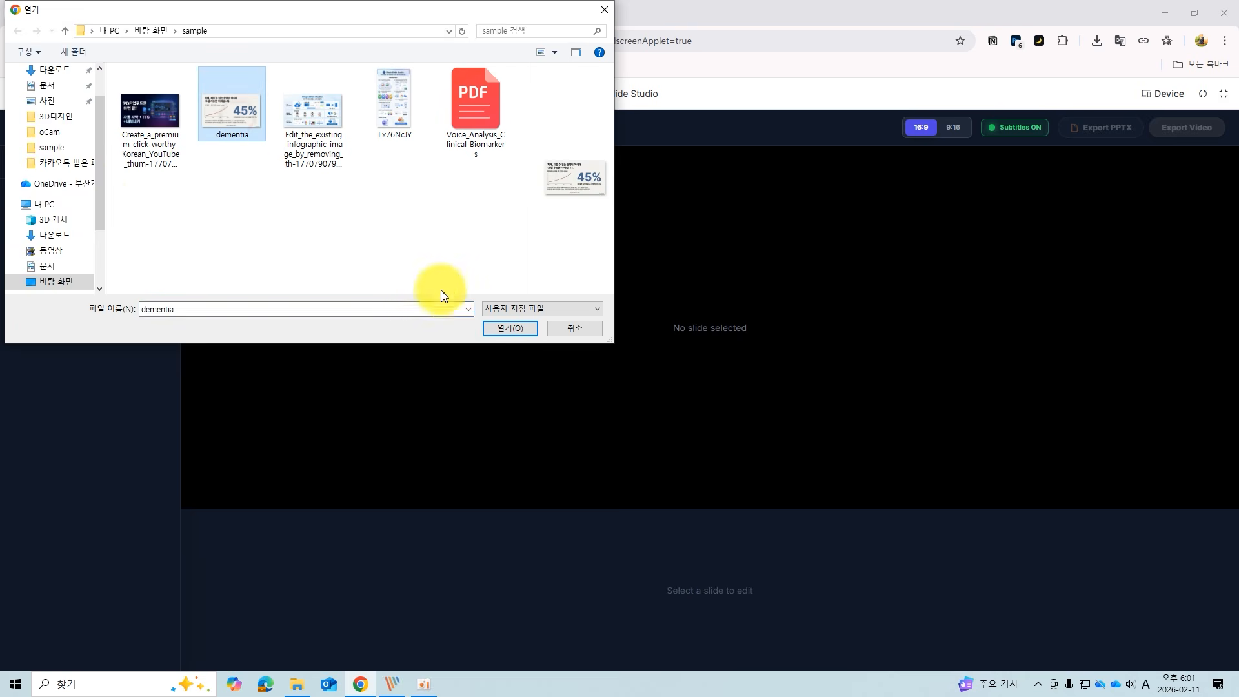
left_click(497, 328)
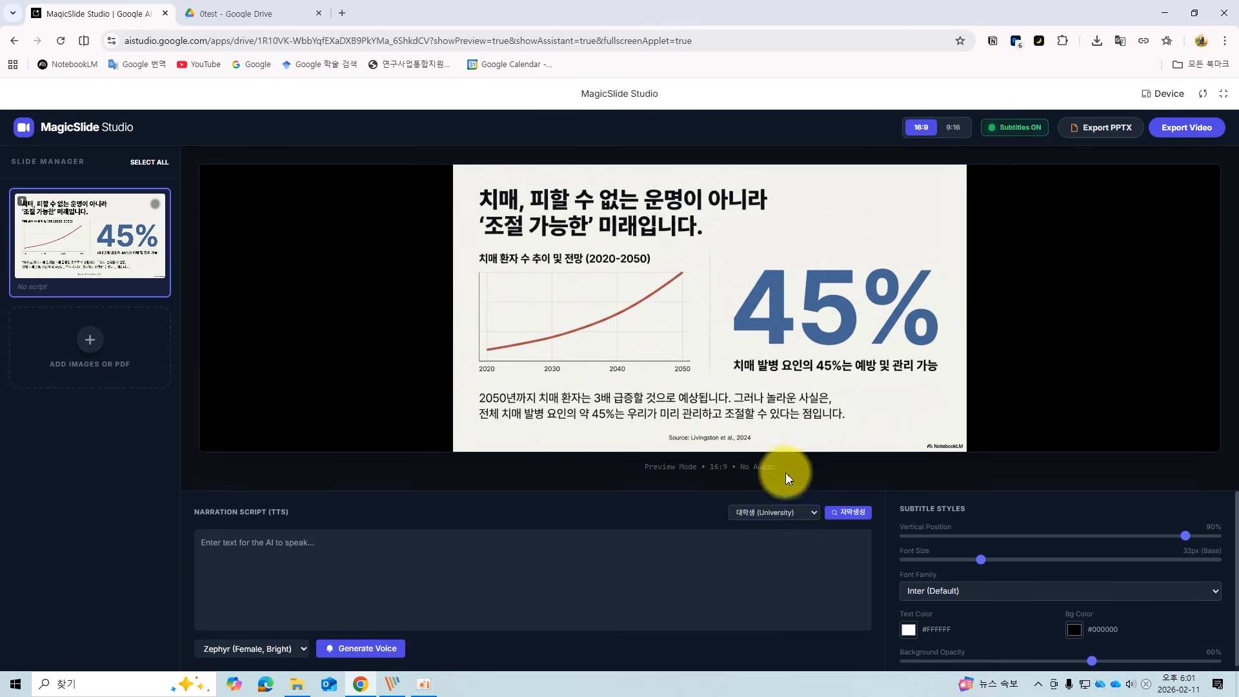
- Generate the slide's narration script and subtitles for the 대학생 (University) audience level
left_click(811, 513)
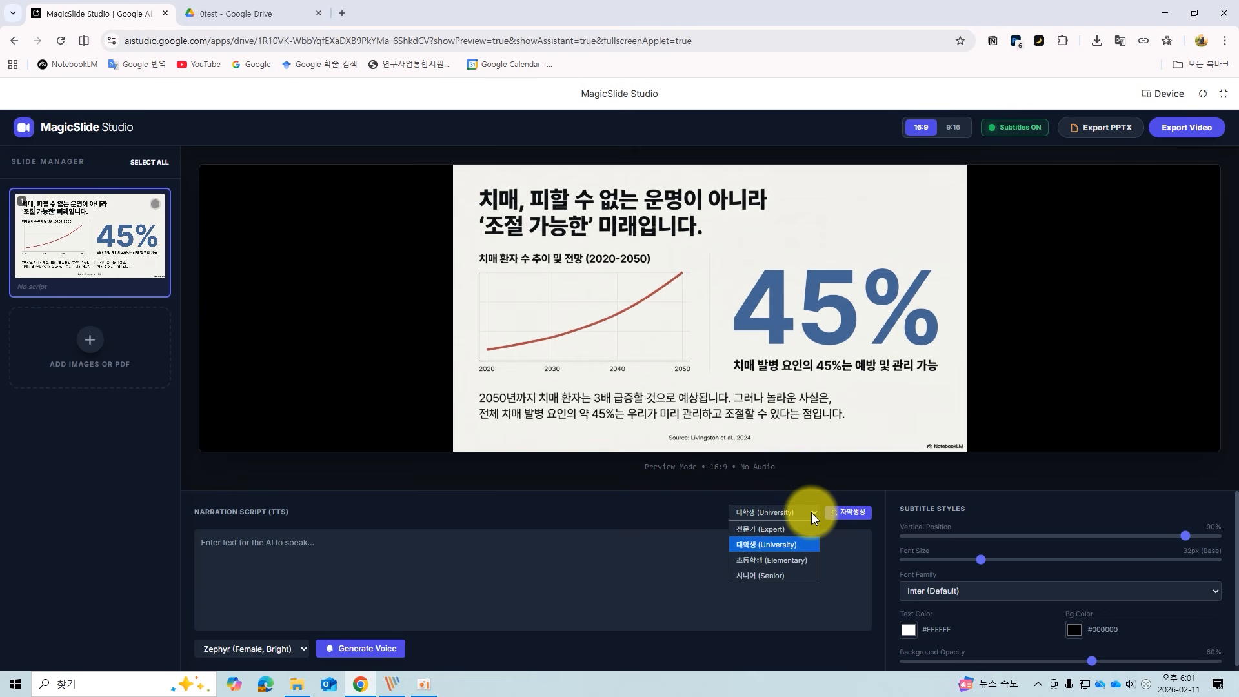
left_click(782, 547)
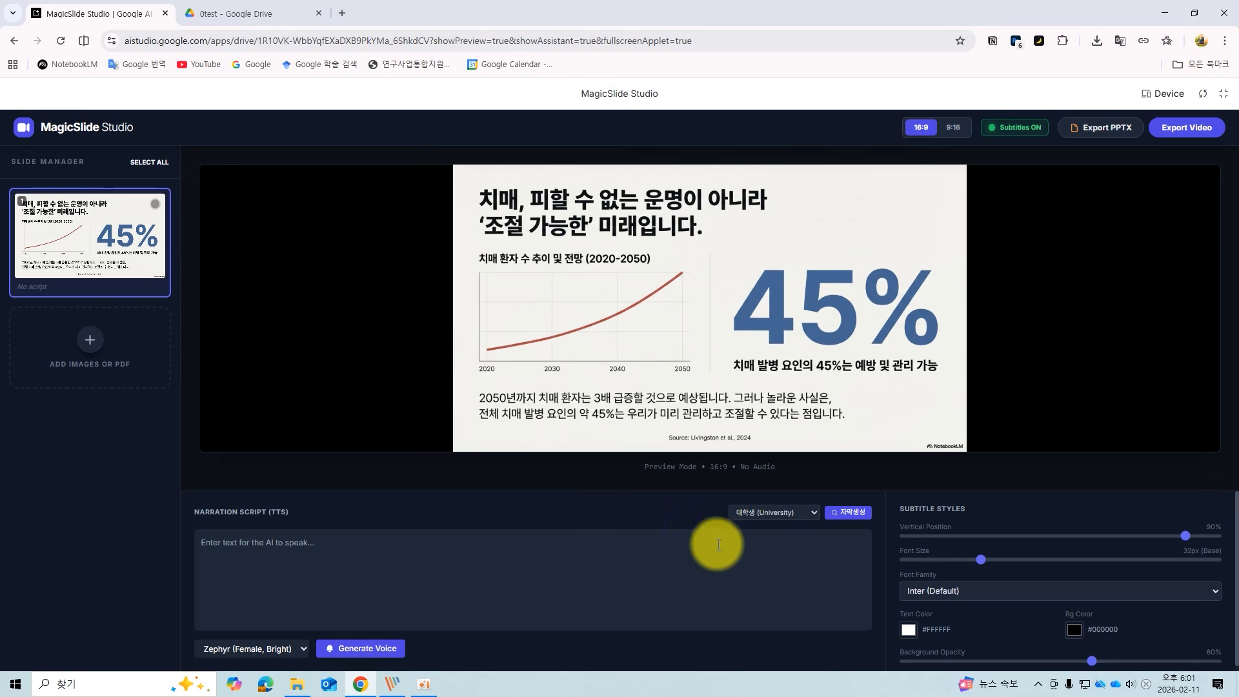
left_click(848, 513)
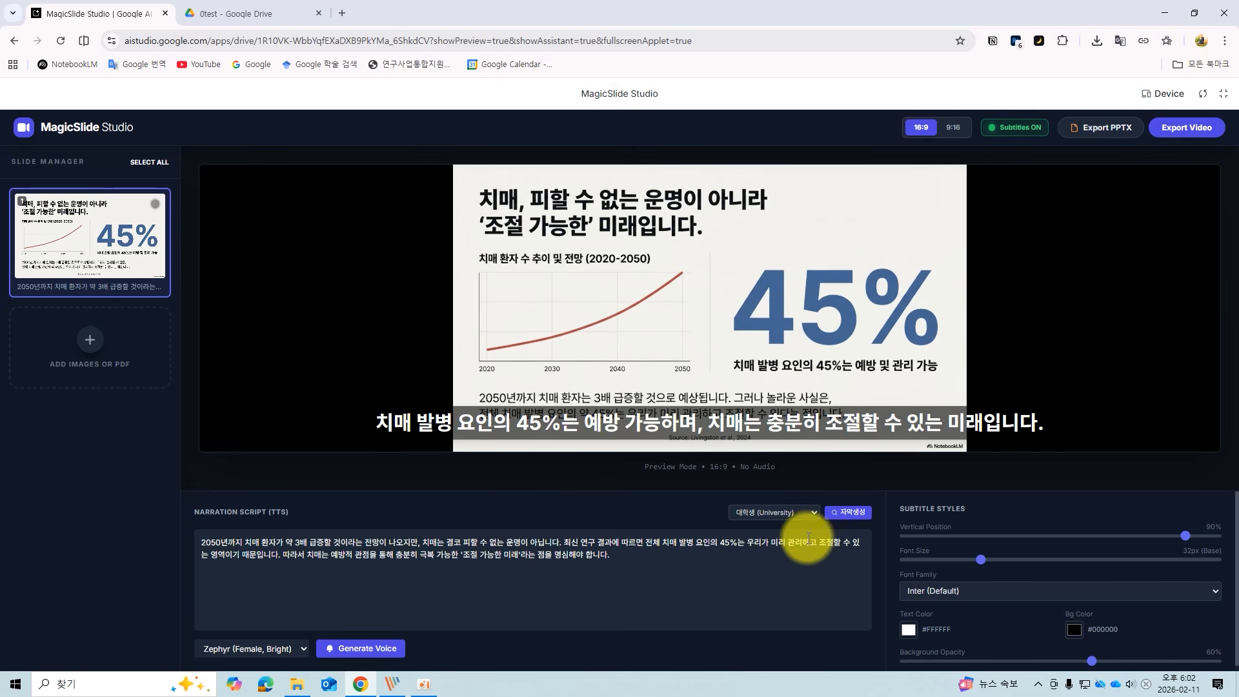
- Set the subtitles' vertical position to 92%, base font size to 26px and font family to Sans Serif
mouse_move(1186, 538)
left_mouse_down()
mouse_move(963, 549)
mouse_move(1217, 533)
mouse_move(1090, 542)
mouse_move(1210, 545)
mouse_move(1192, 554)
left_mouse_up()
mouse_move(981, 560)
left_mouse_down()
mouse_move(937, 563)
mouse_move(962, 559)
left_mouse_up()
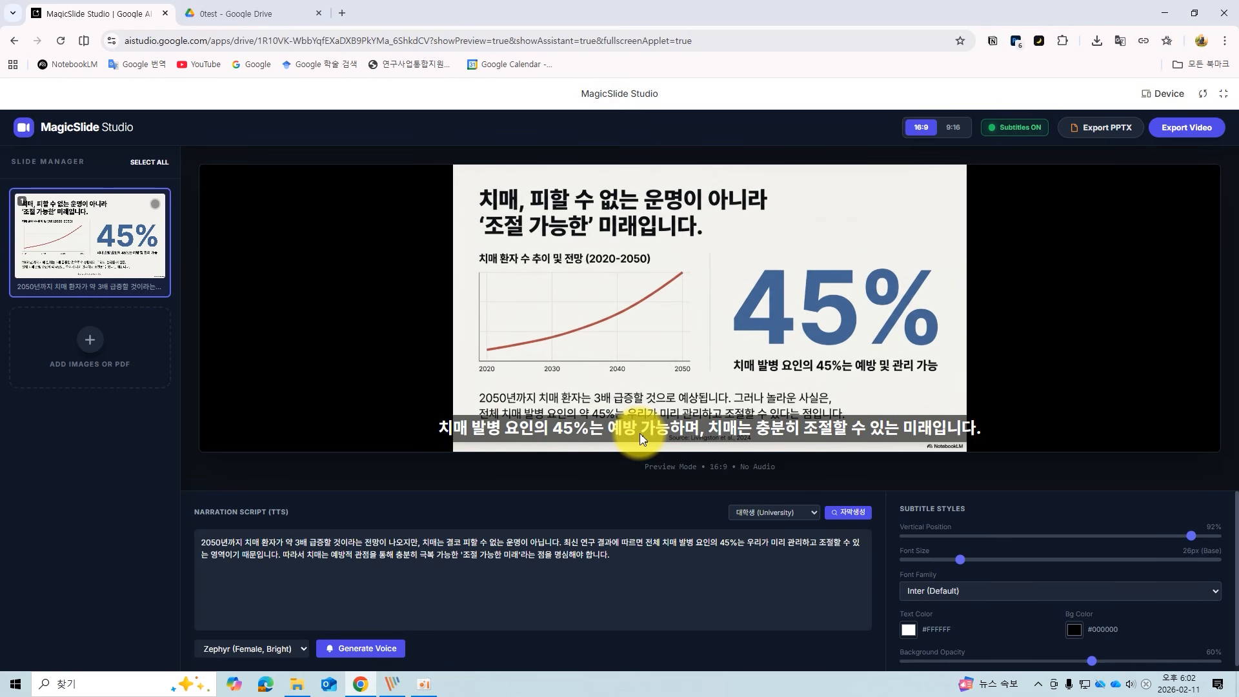
left_click(1215, 592)
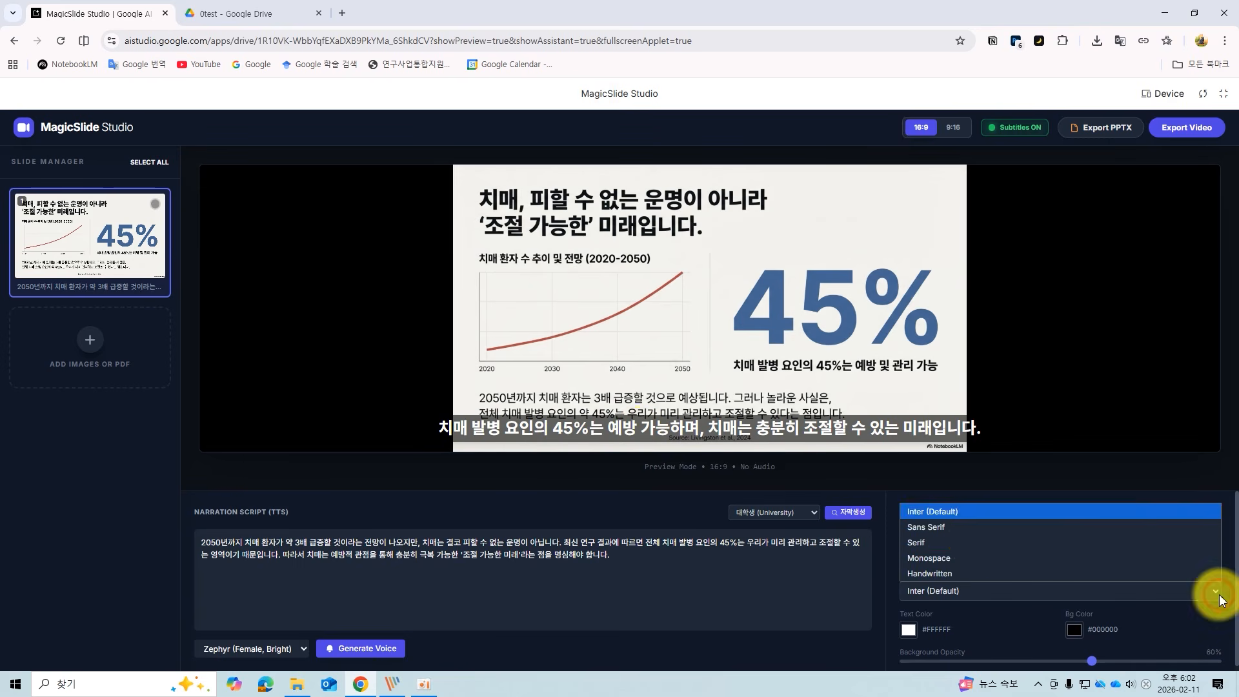
left_click(966, 528)
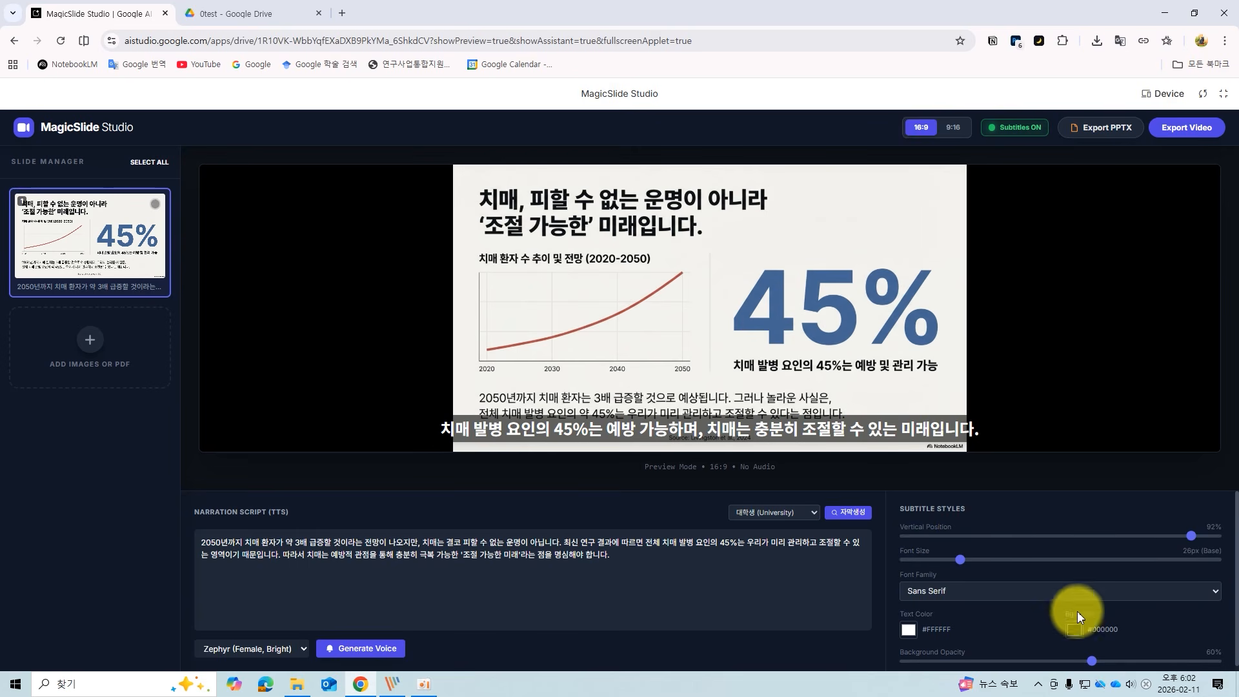
- Try a red subtitle text color (#F70808), and change it to near-white #FAFAFA
left_click(909, 629)
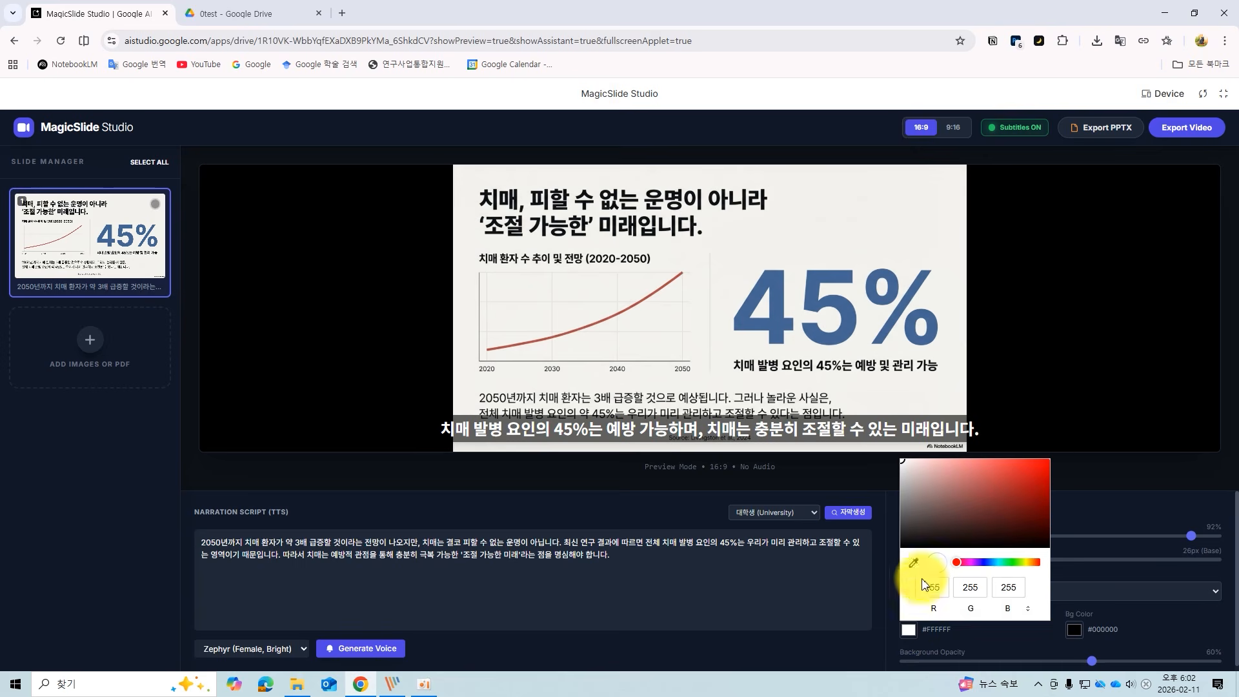
left_click(1041, 462)
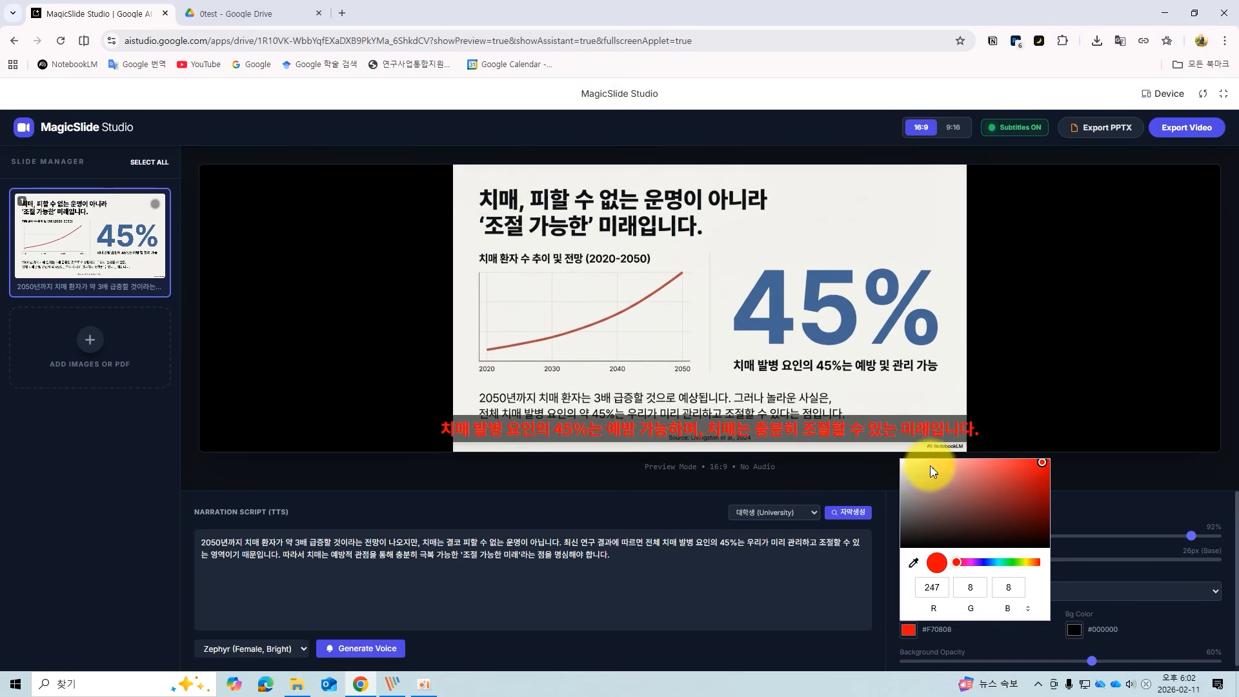
left_click(903, 462)
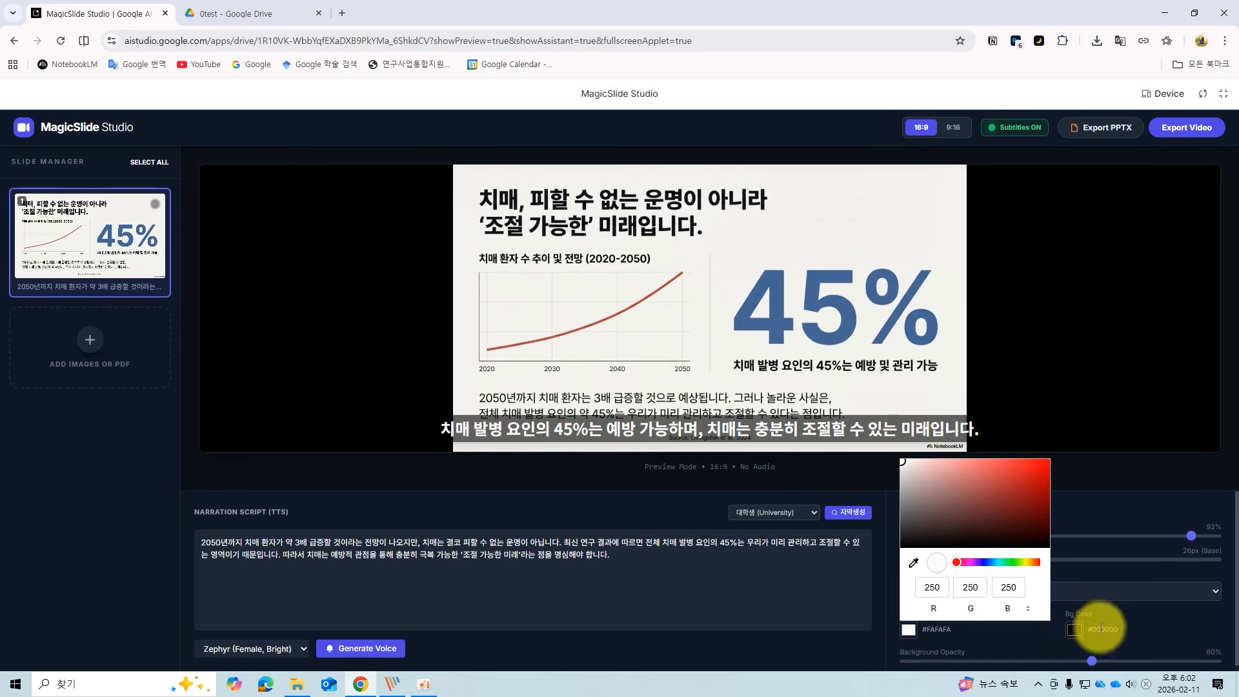
- Try a red subtitle background (#C12525), and settle on dark gray #1C1C1C at 60% opacity
left_click(1075, 629)
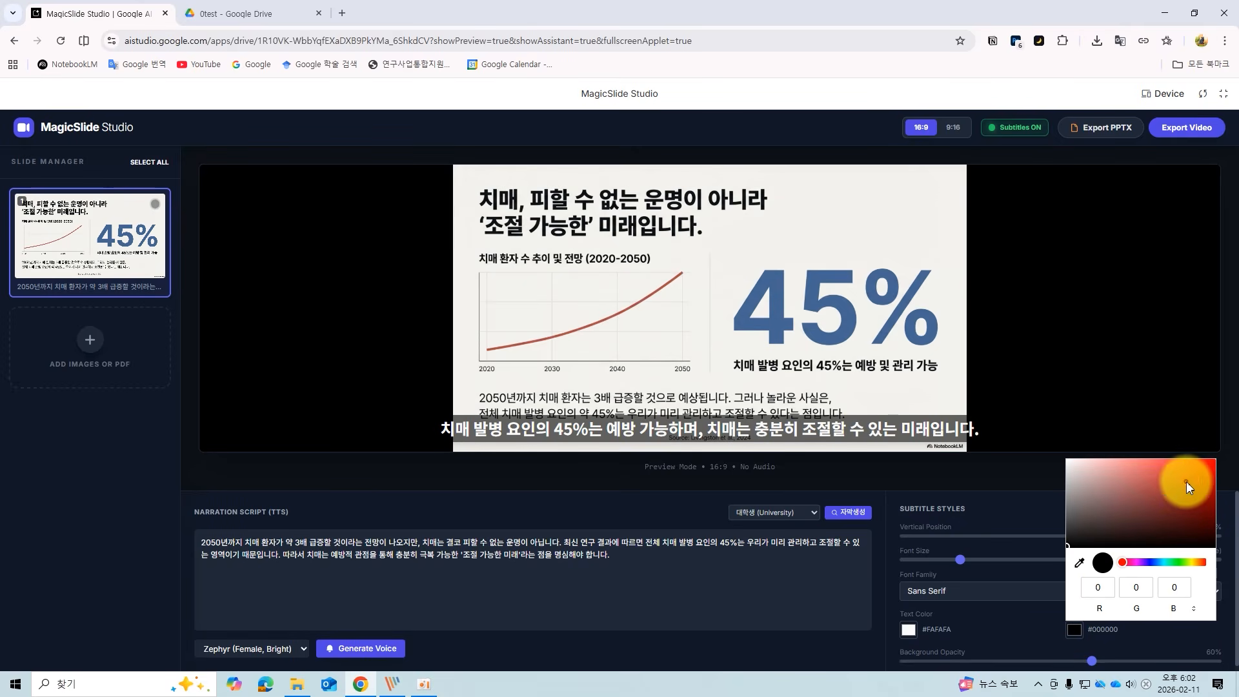
left_click(1186, 481)
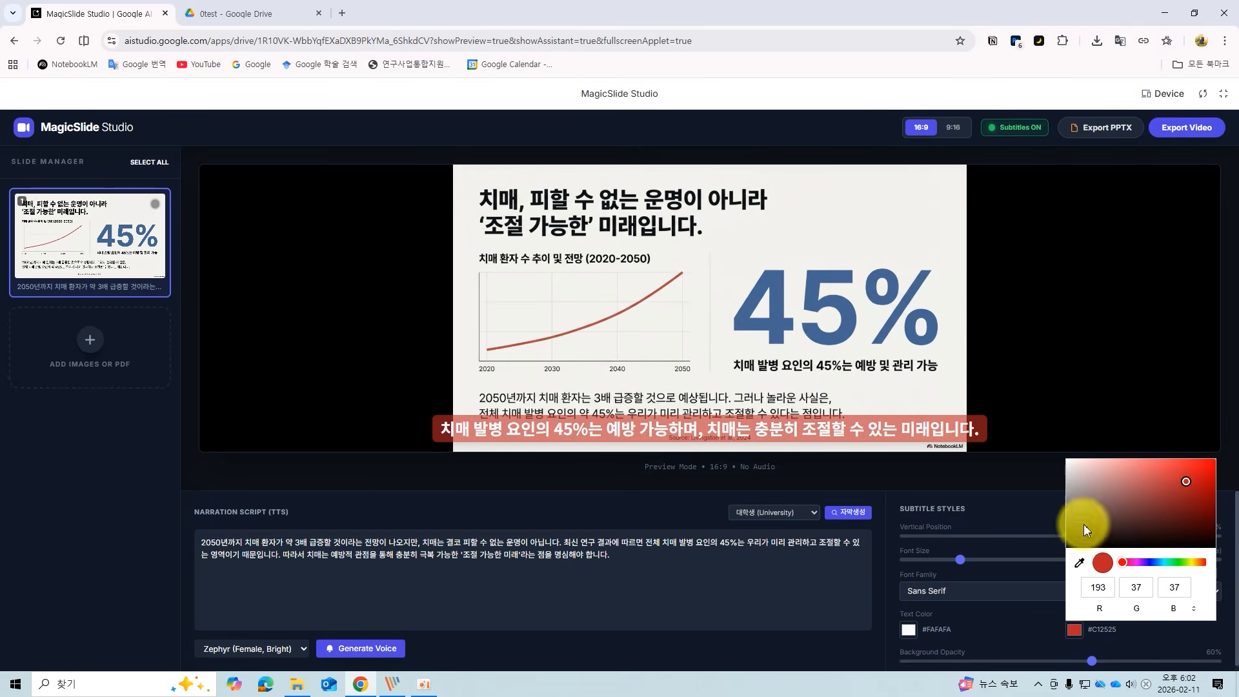
left_click(1068, 537)
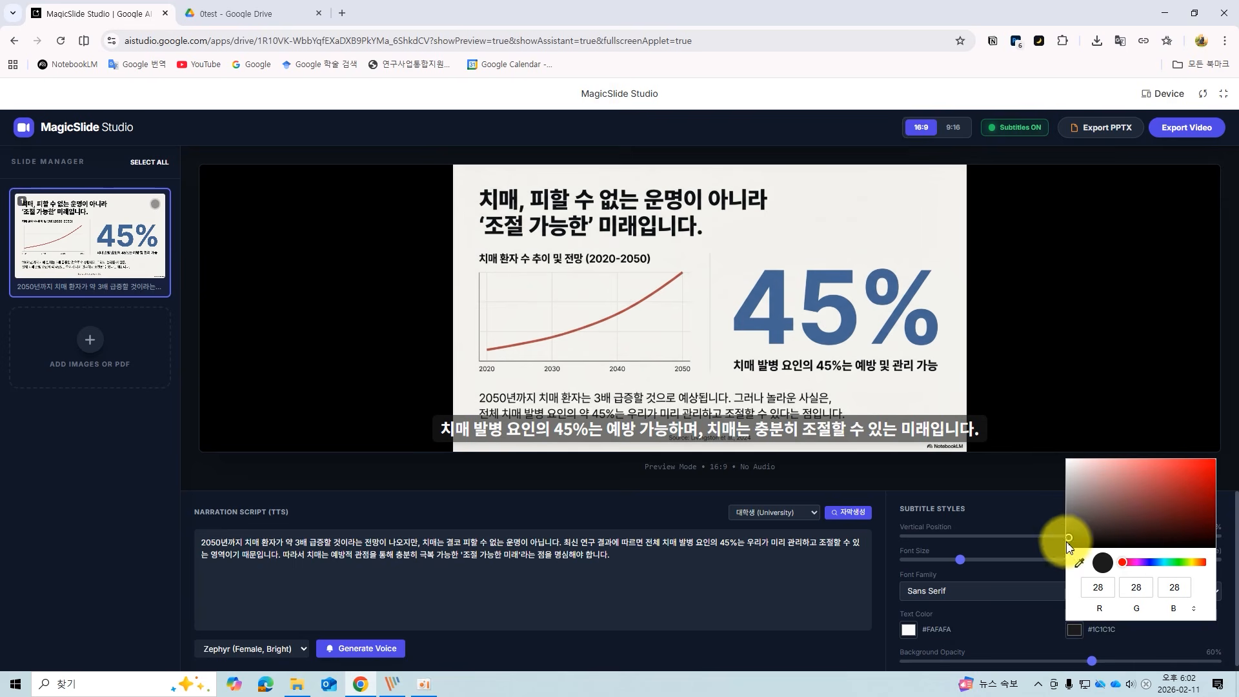
left_click(1039, 629)
mouse_move(1090, 661)
left_mouse_down()
mouse_move(851, 663)
mouse_move(1213, 662)
mouse_move(1009, 659)
mouse_move(1085, 661)
left_mouse_up()
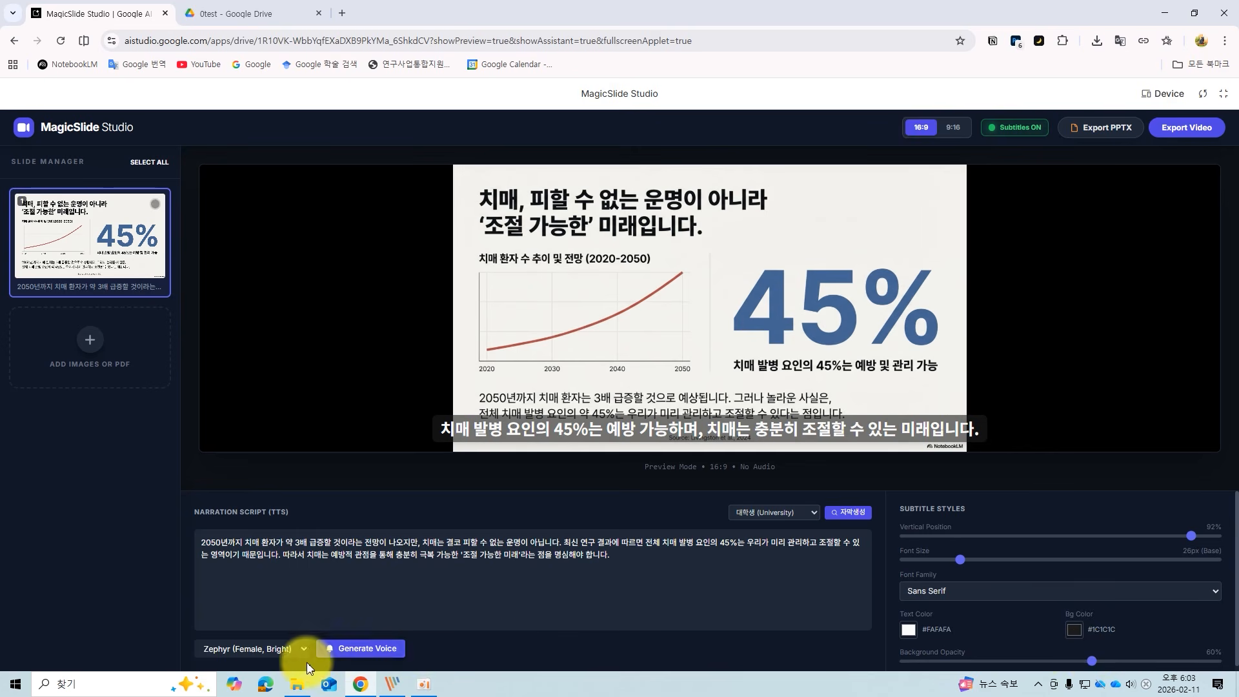
- Generate the slide's narration audio with the Kore (Female, Calm) voice and play it back with the subtitles
left_click(297, 644)
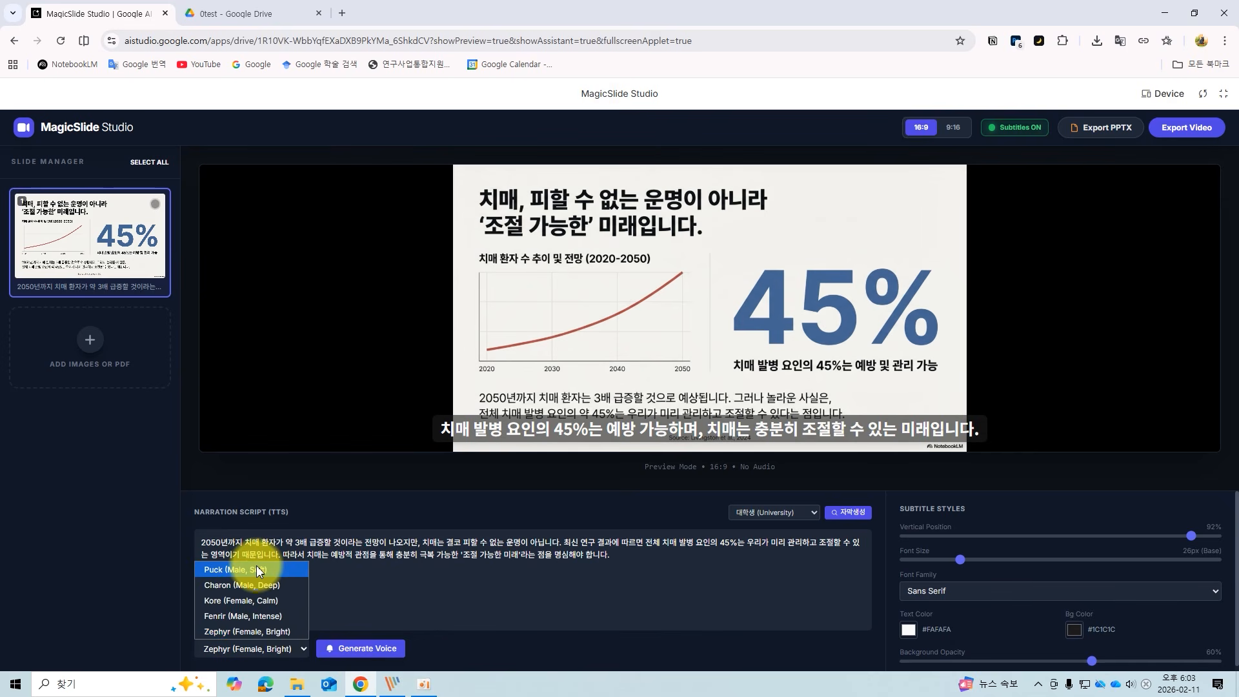
left_click(261, 599)
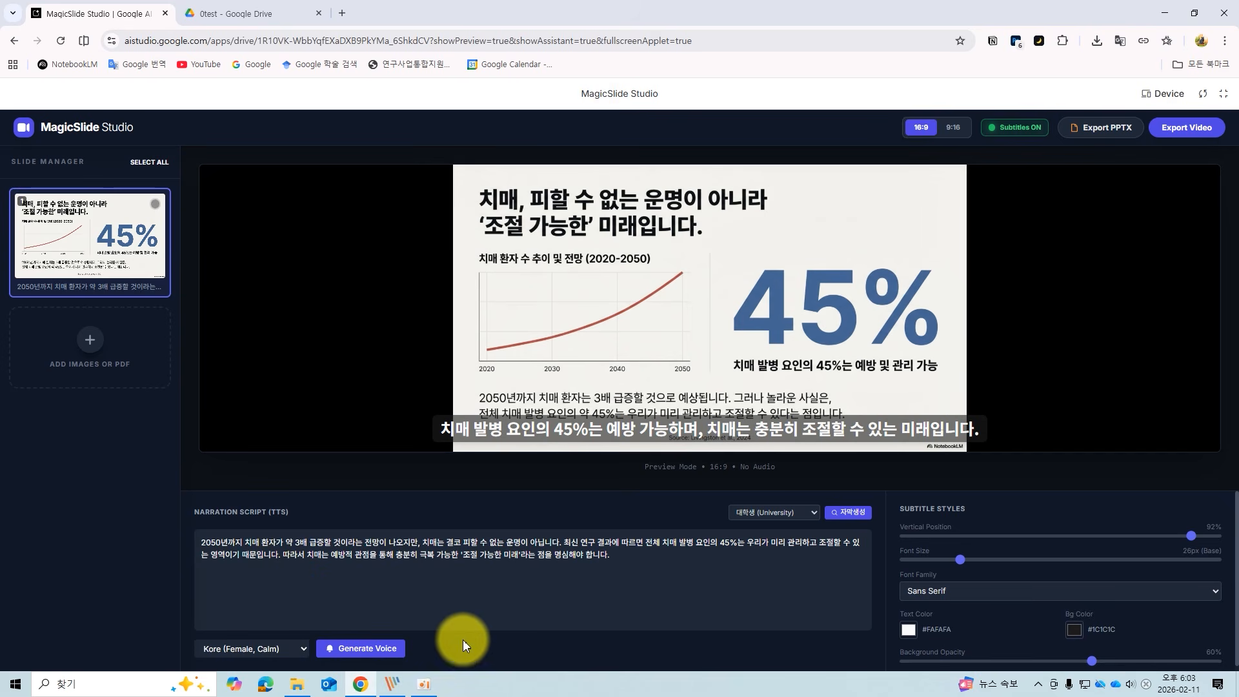
left_click(378, 652)
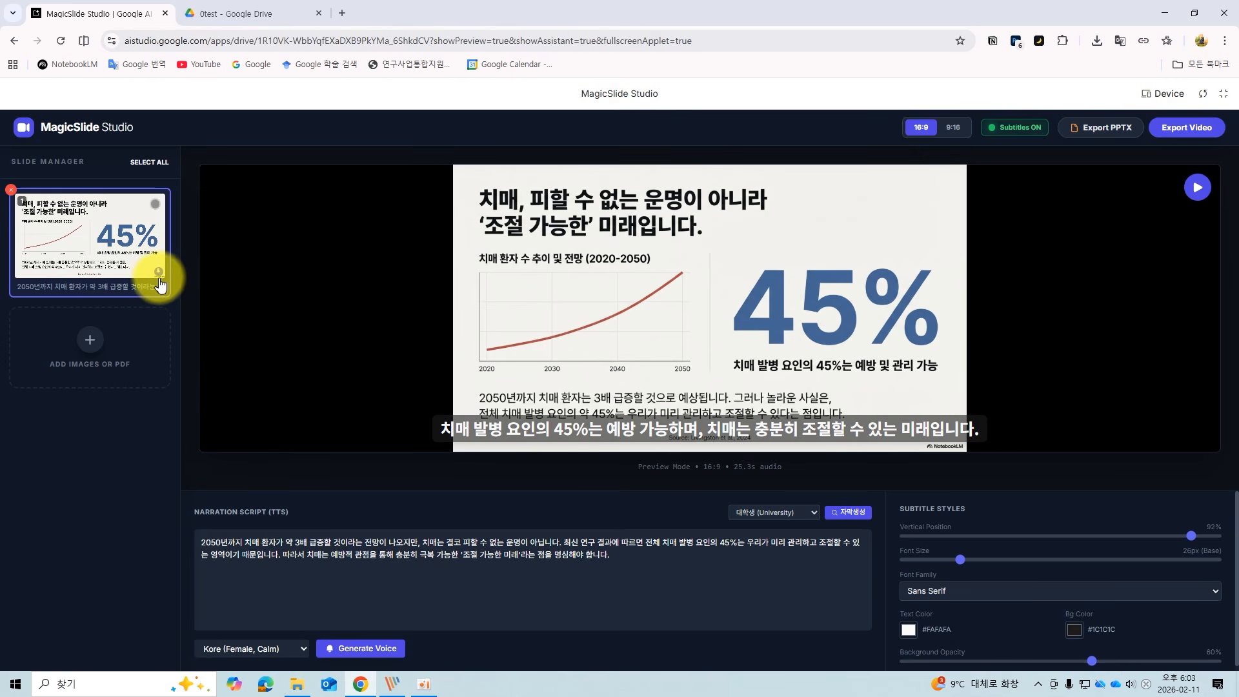
left_click(1197, 188)
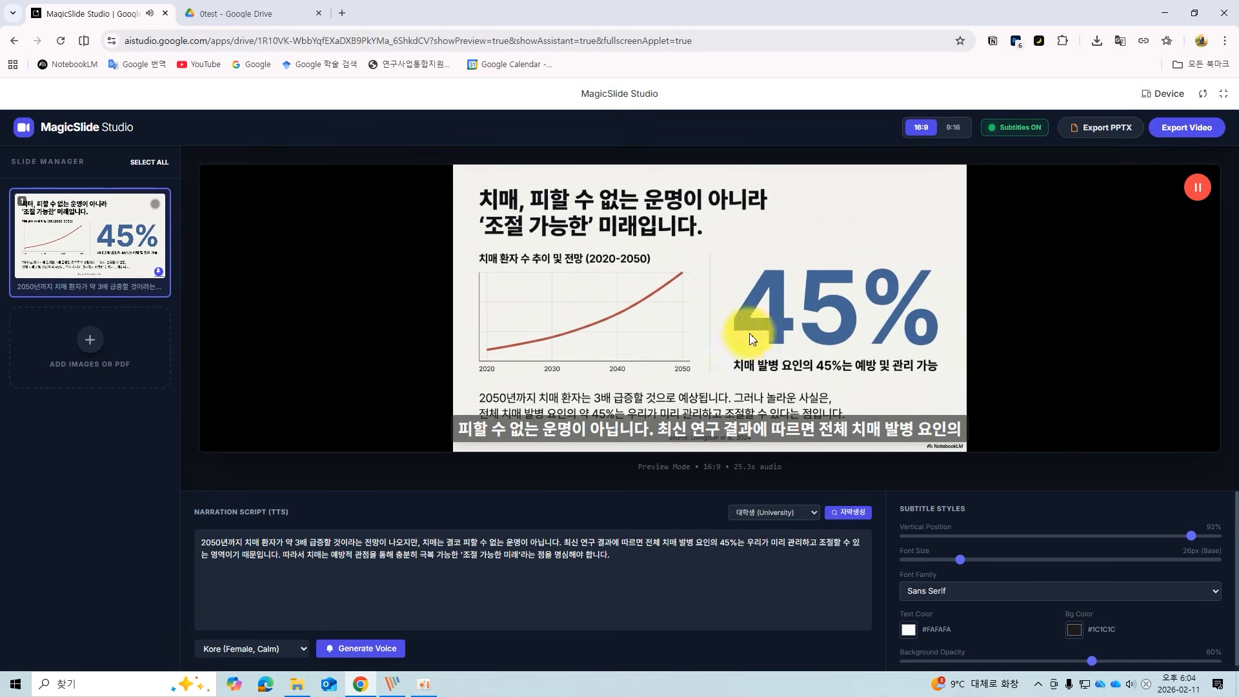
left_click(1198, 189)
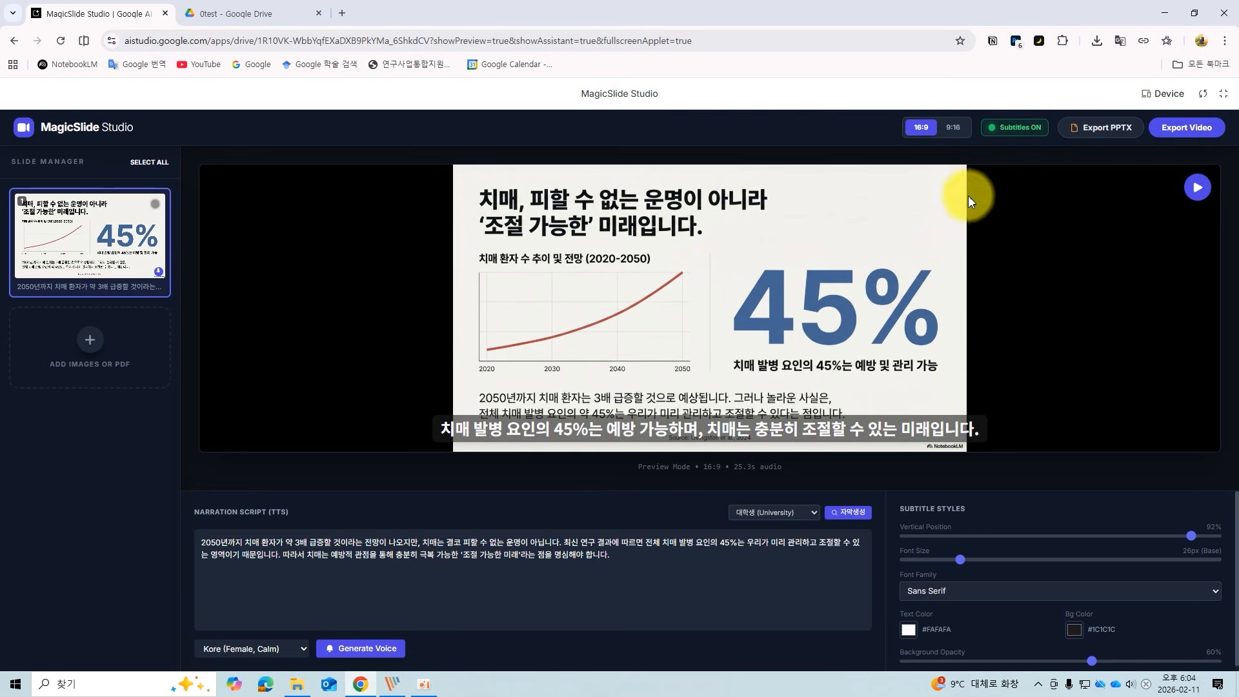
- Export the project as a PPTX file, open it in PowerPoint and enable editing
left_click(1109, 137)
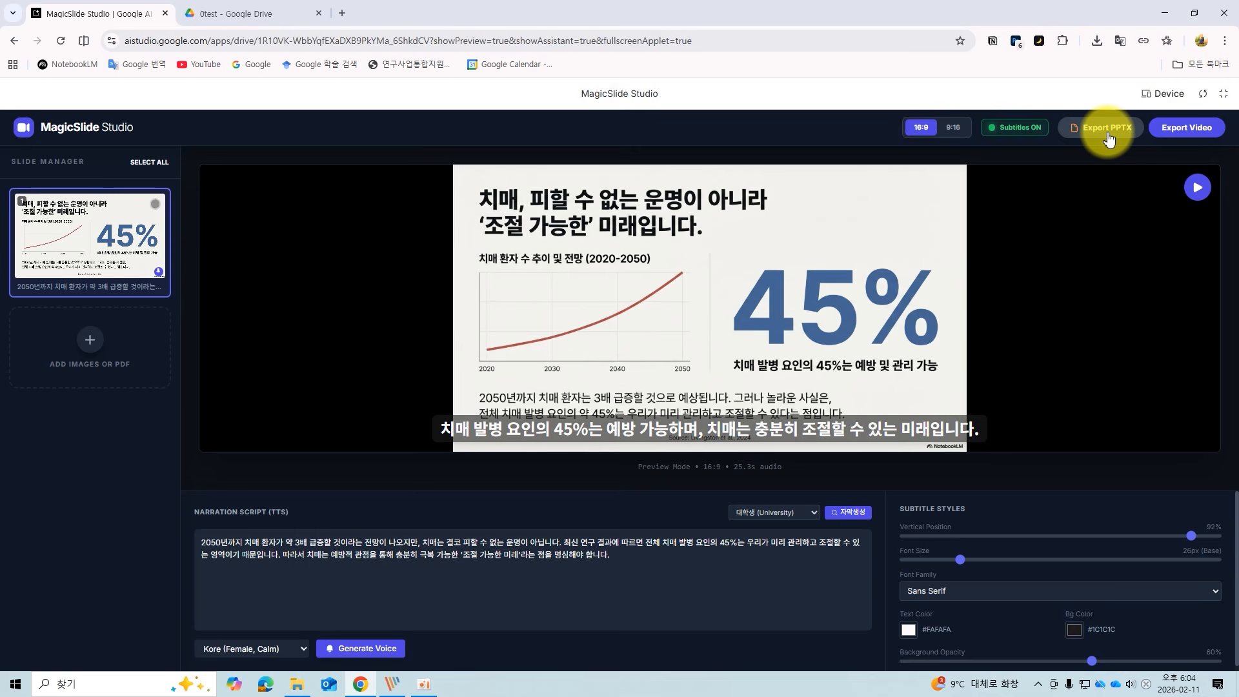
left_click(971, 82)
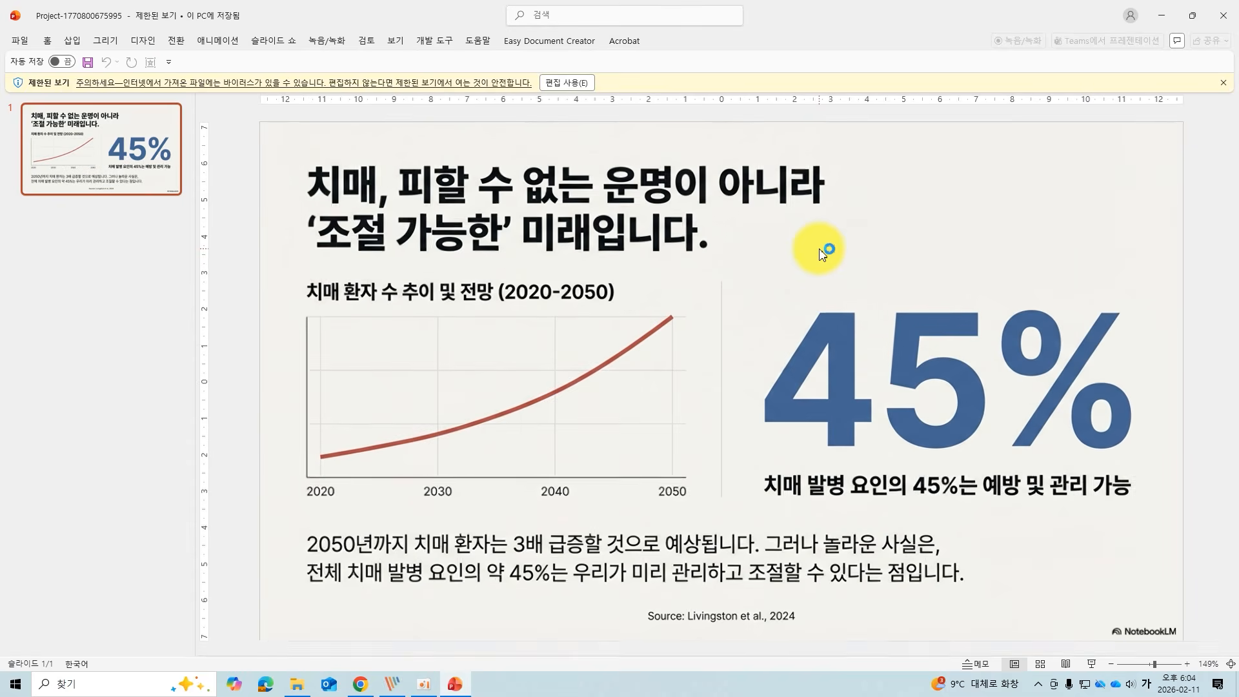
left_click(567, 83)
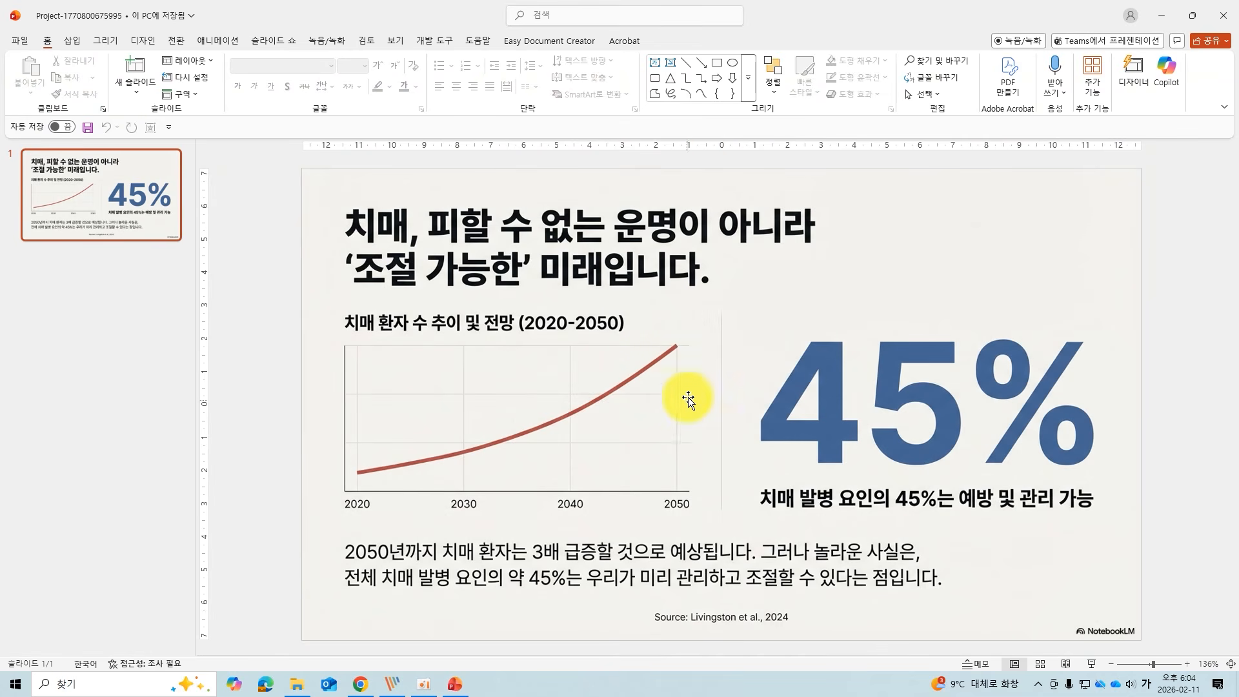
- Show the speaker notes below the exported slide and enlarge the notes area to read the narration script
left_click(965, 666)
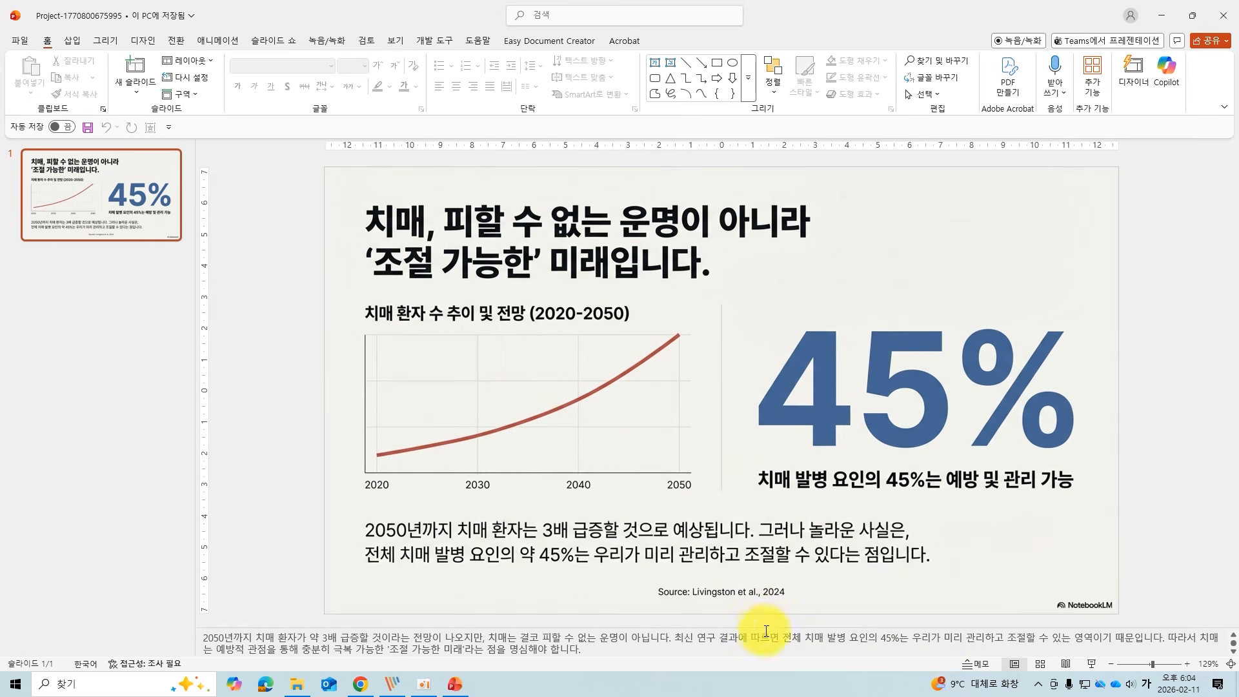
left_click_drag(782, 630, 397, 382)
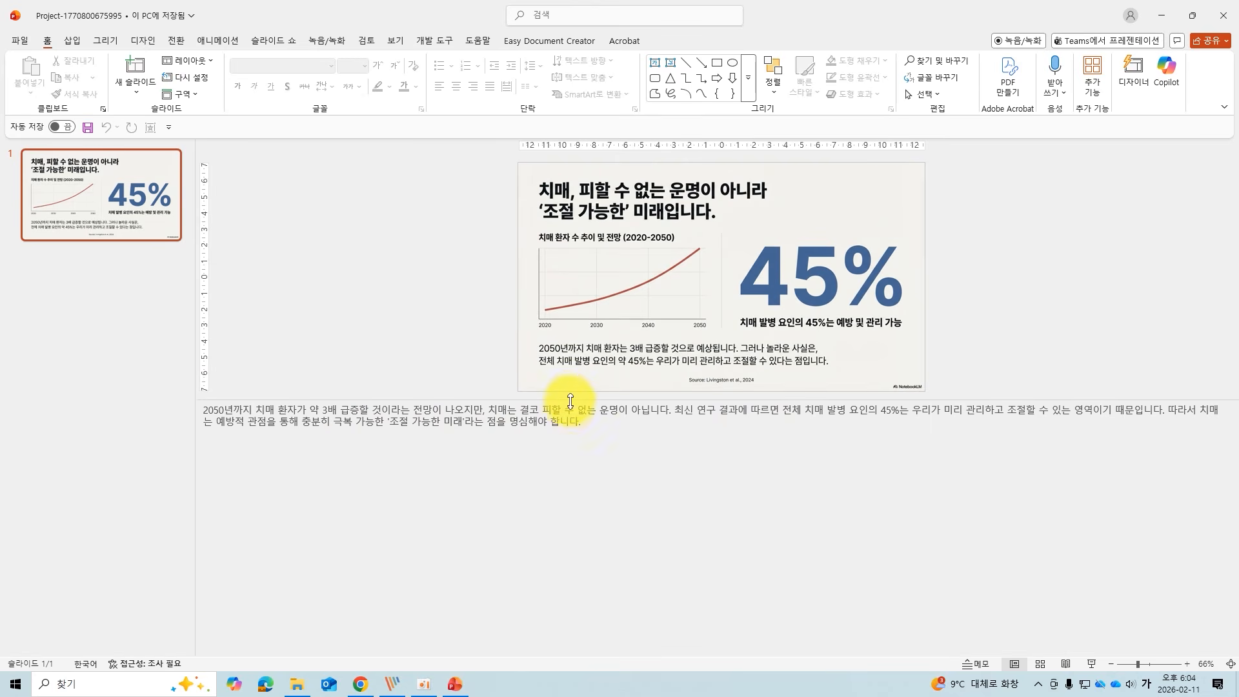
- Reduce the notes area below the slide, highlight the full narration script in it, and close PowerPoint
left_click_drag(570, 400, 554, 482)
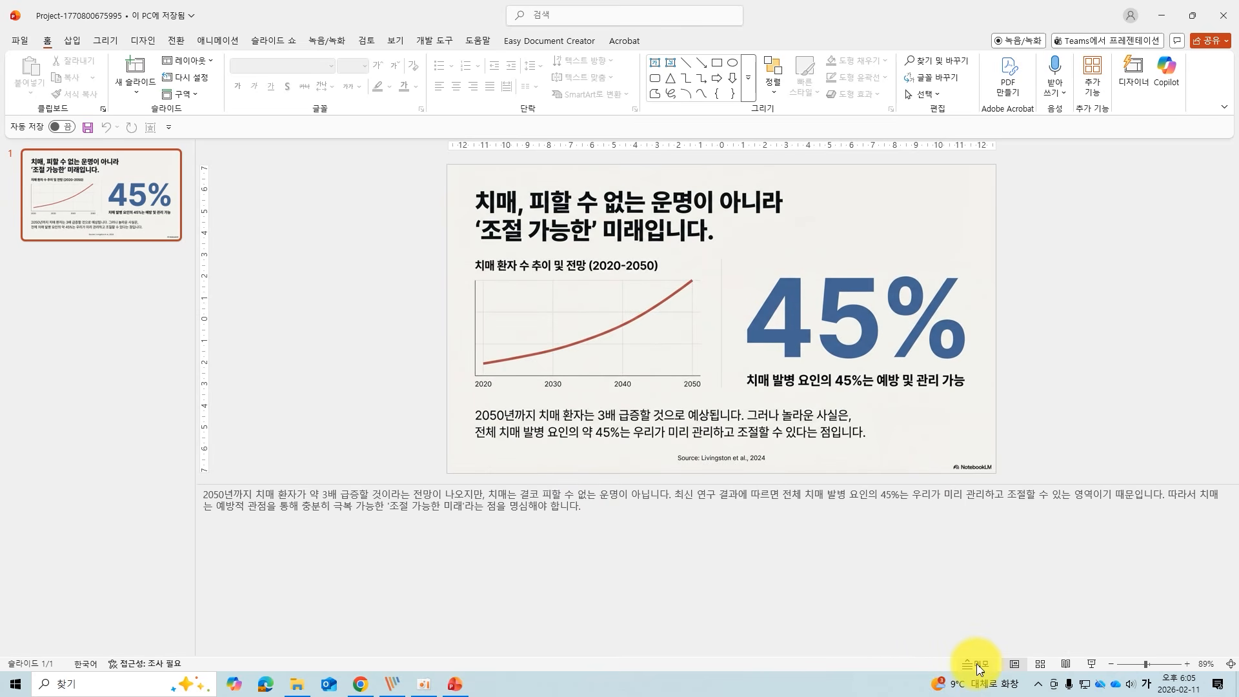
left_click_drag(591, 510, 152, 492)
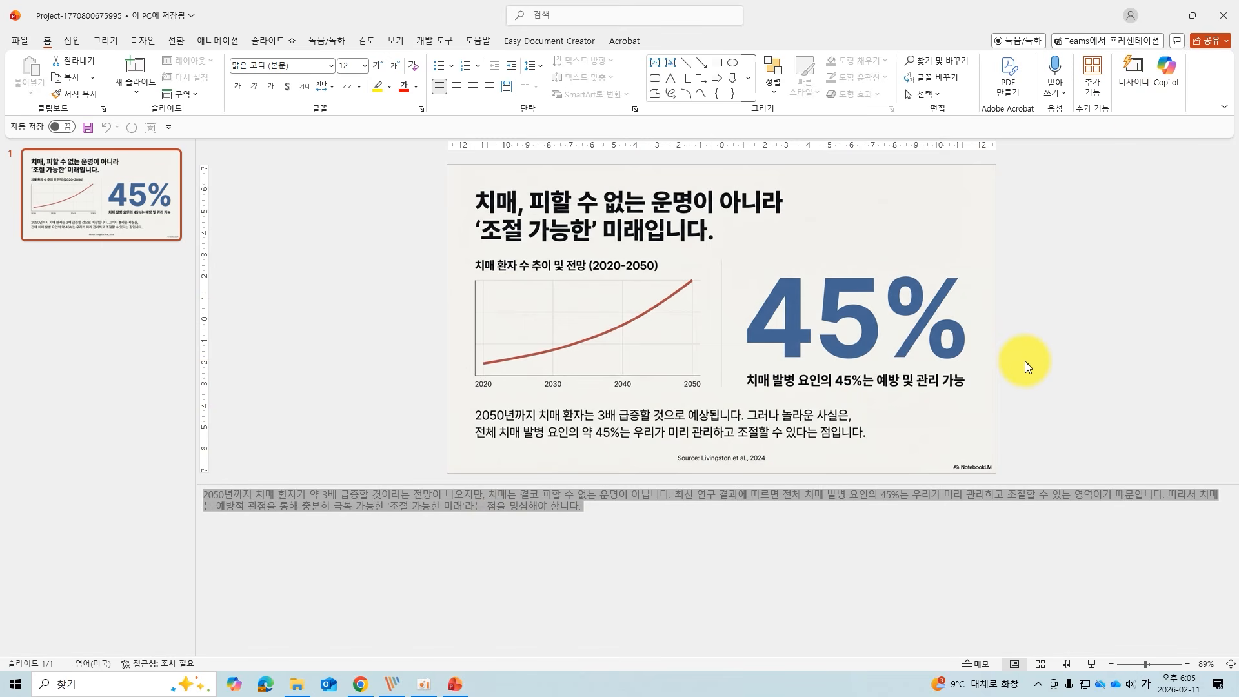
left_click(1215, 15)
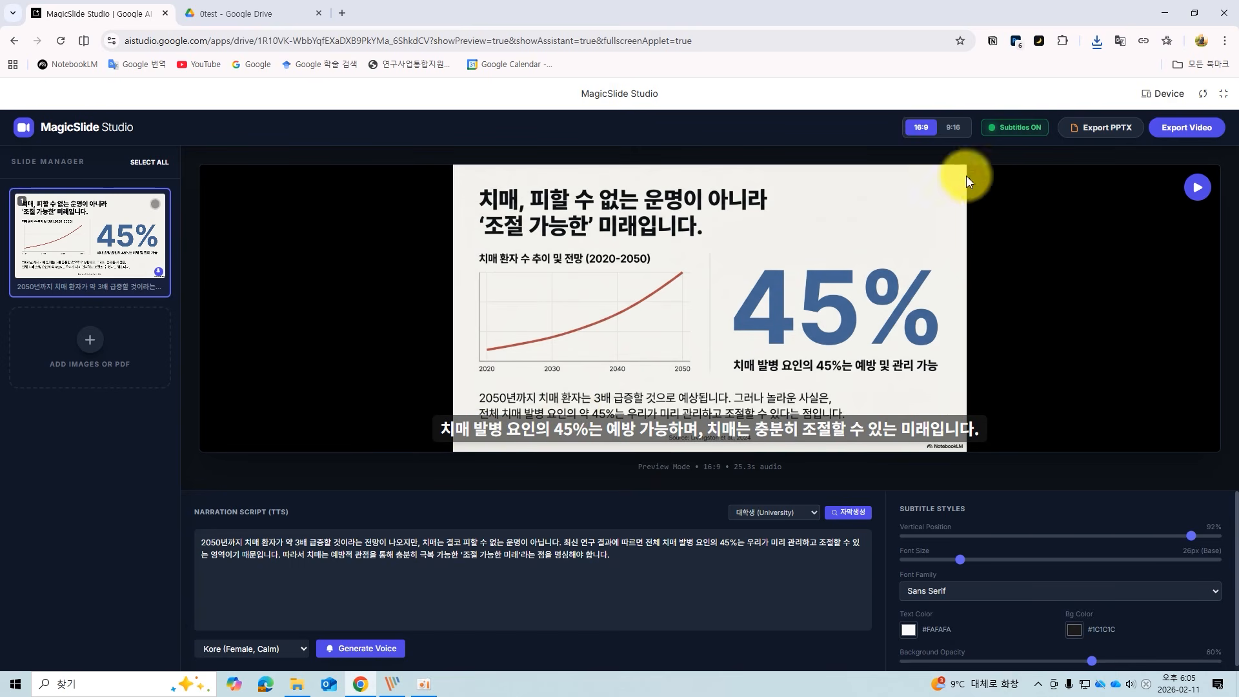
- Toggle the subtitles off and back on, and export the narrated slide as a video with subtitles included
left_click(1029, 135)
left_click(1028, 135)
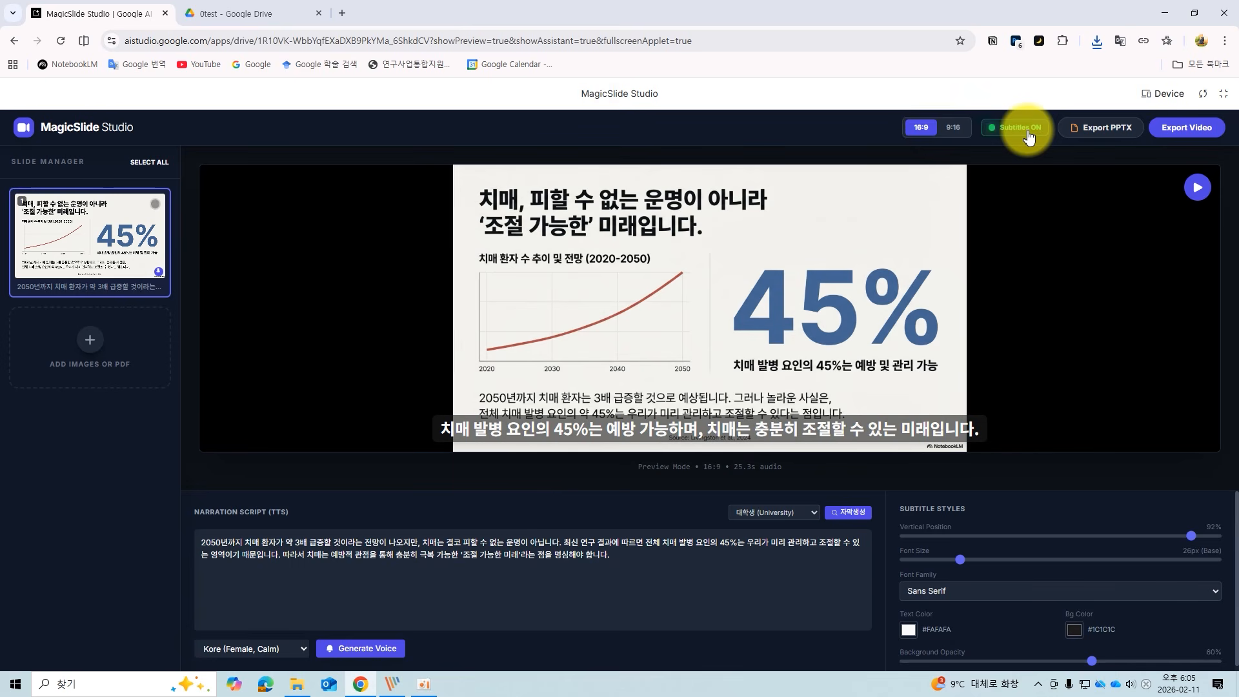
left_click(1184, 130)
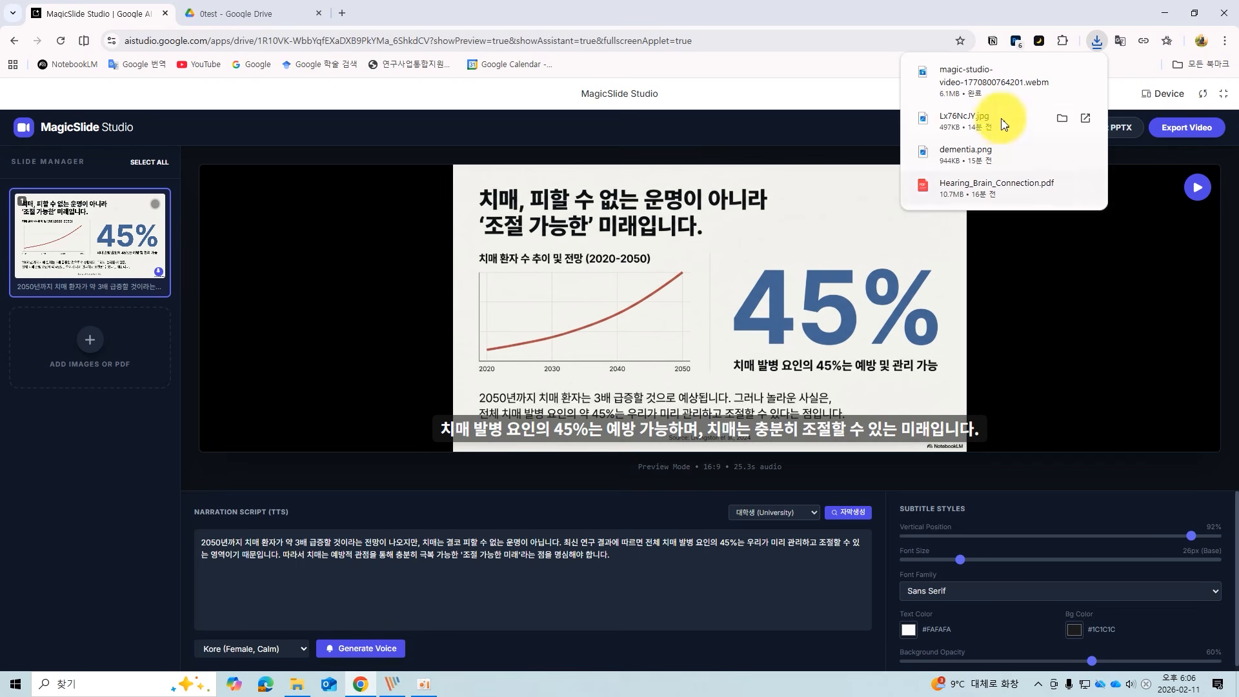
- Open the downloaded WebM video, play its opening seconds to check narration and subtitles, and close the player
left_click(994, 82)
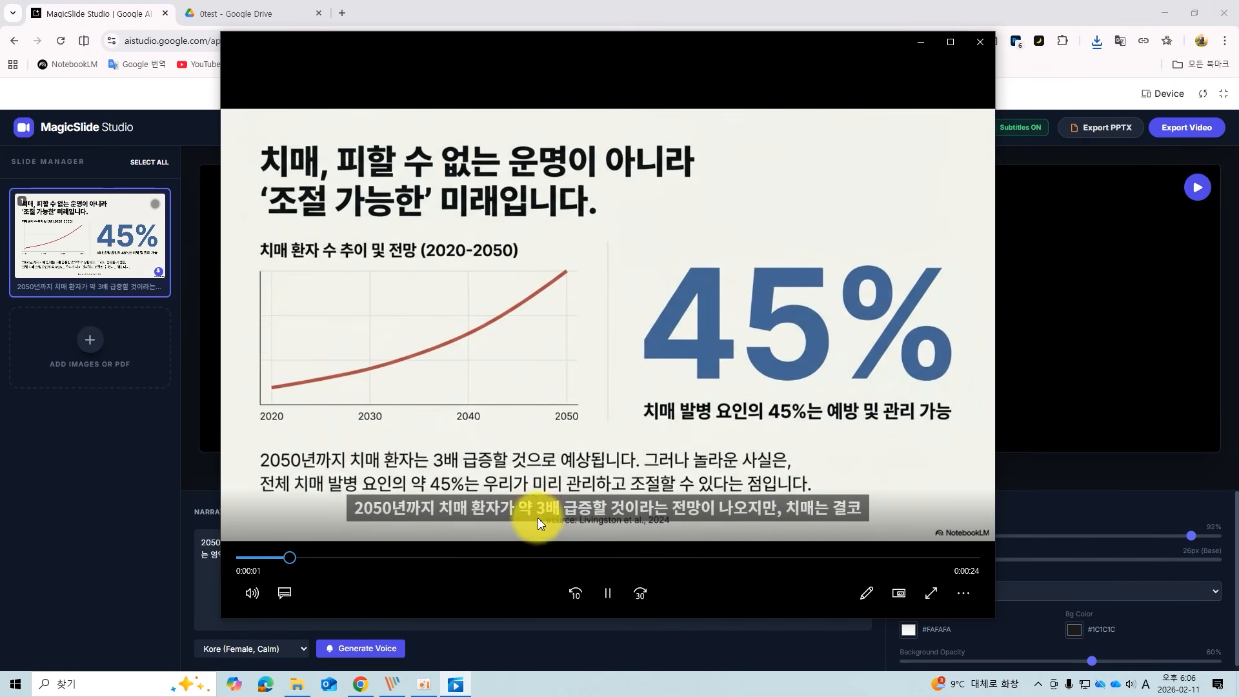
left_click(604, 591)
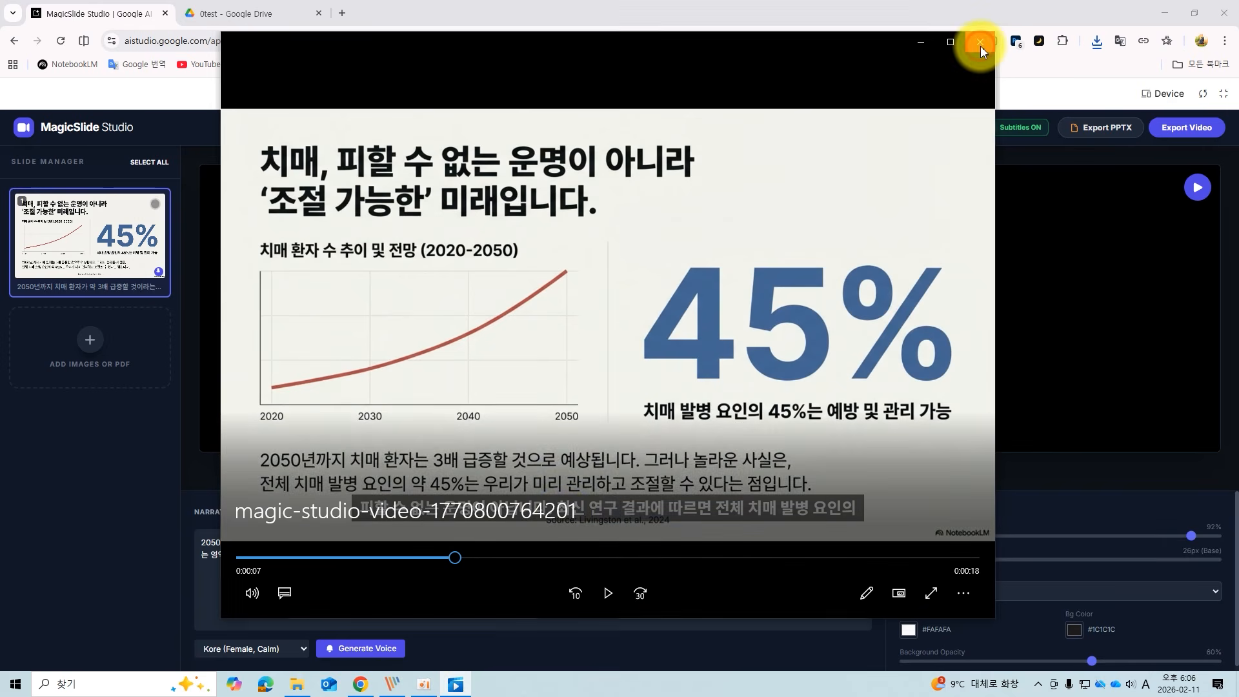
left_click(980, 43)
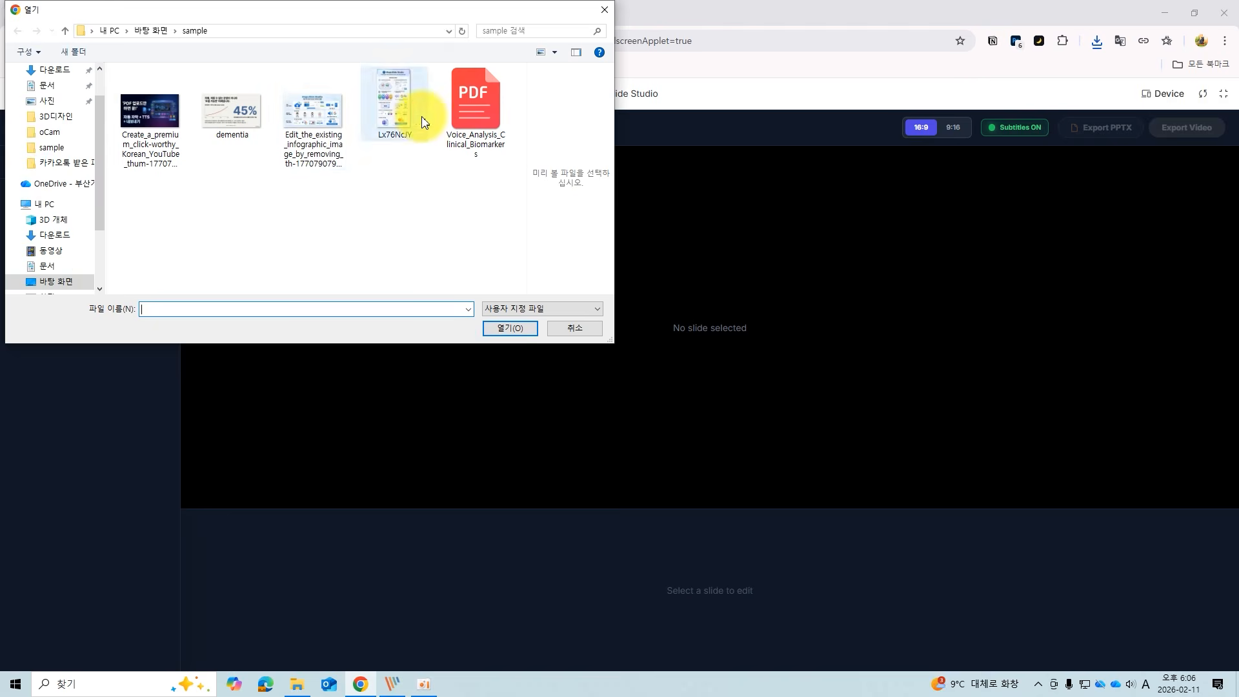
- Load the Voice_Analysis_Clinical_Biomarkers PDF into the slide manager and browse through its slides
left_click(476, 100)
left_click(509, 328)
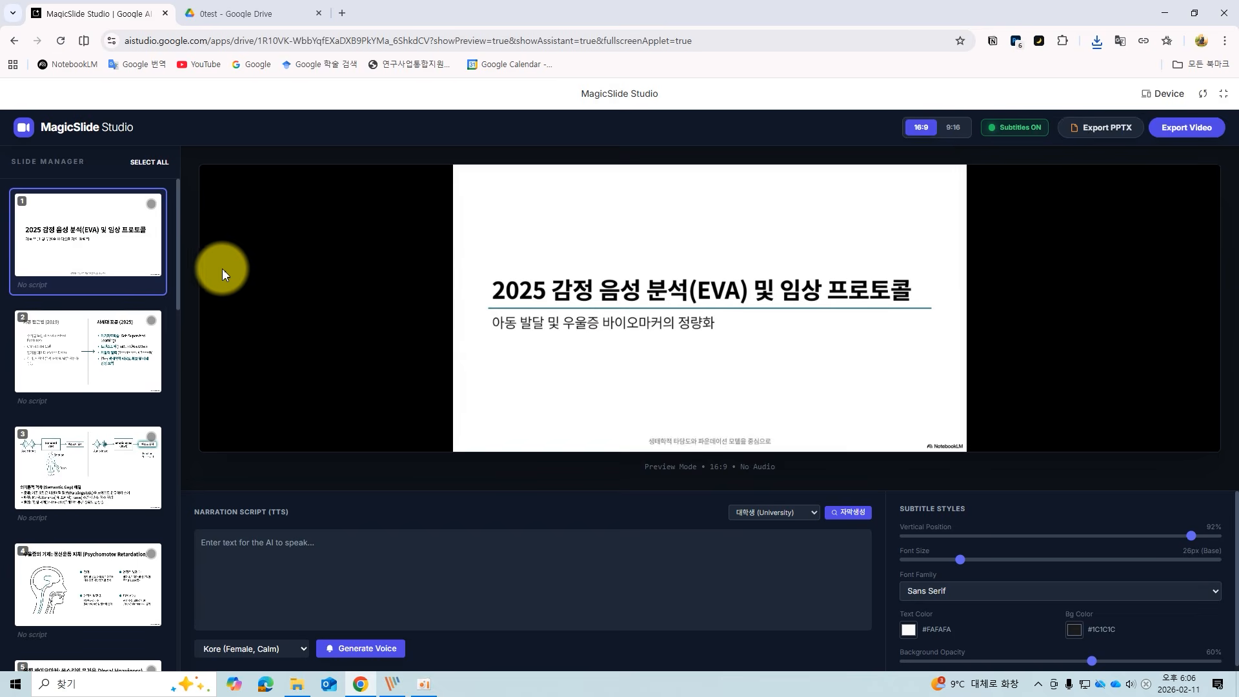
left_click(16, 350)
left_click(72, 484)
scroll(71, 484, "down", 5)
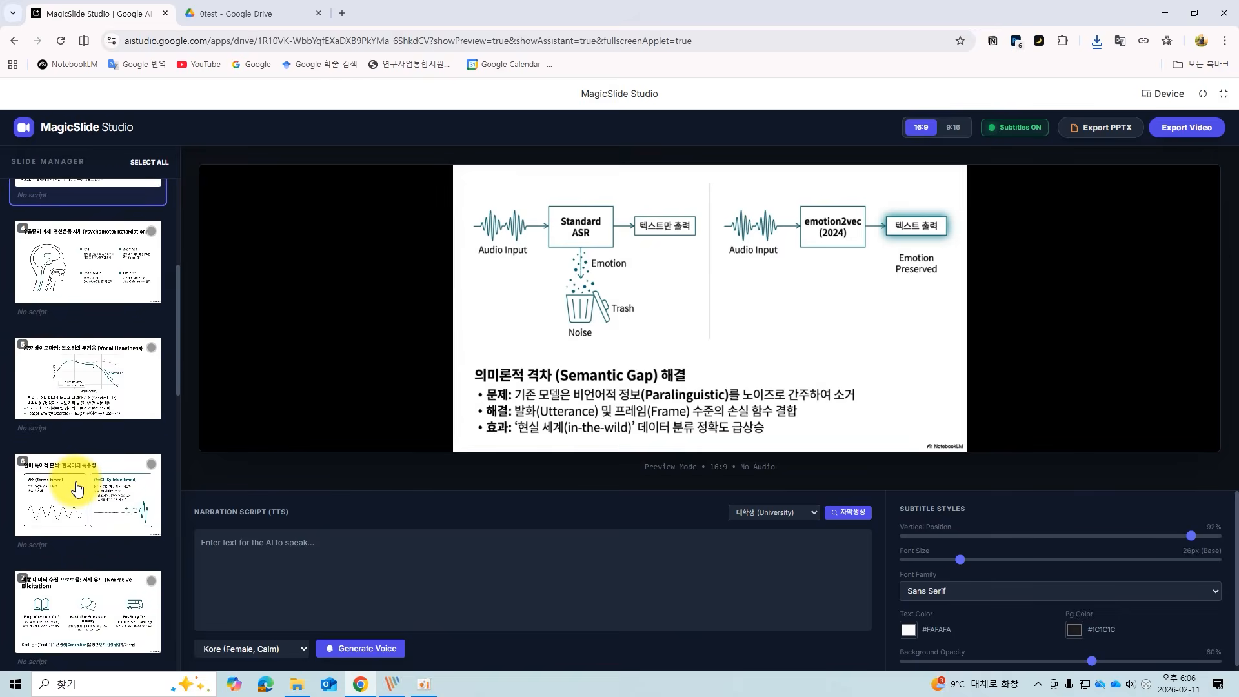
left_click(77, 487)
scroll(74, 365, "down", 2)
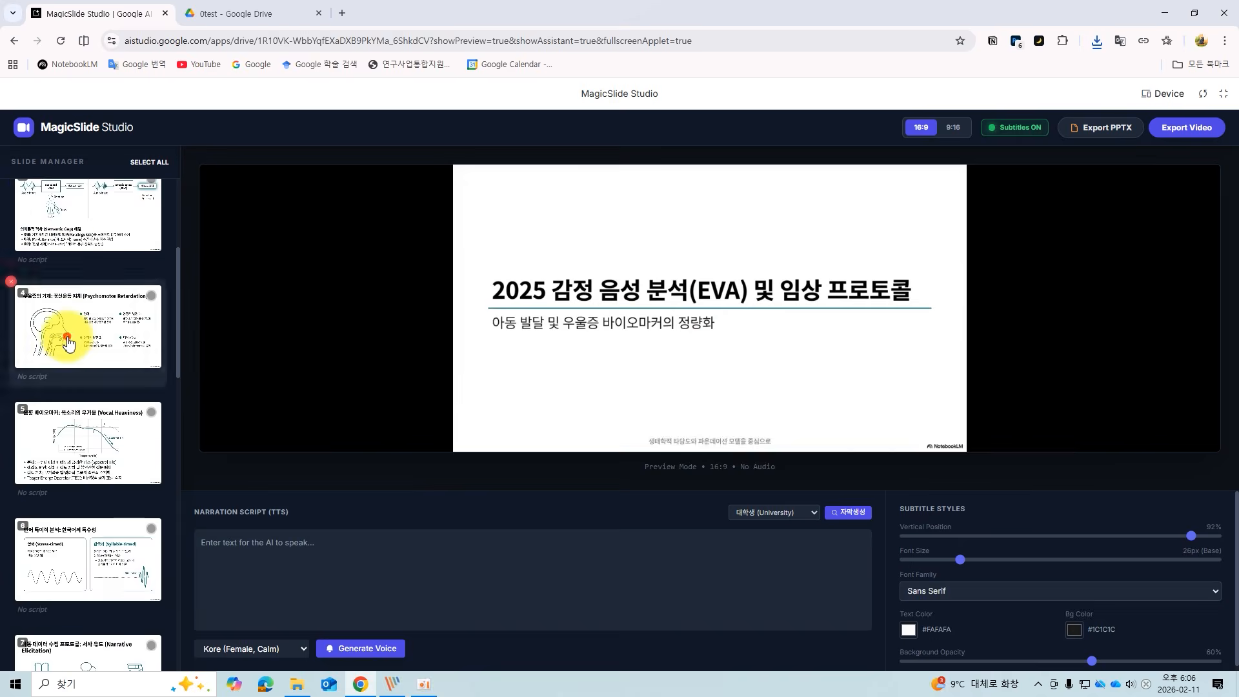
- Delete slide 4 about Psychomotor Retardation, look over the remaining slides and return to the first slide
left_click(69, 344)
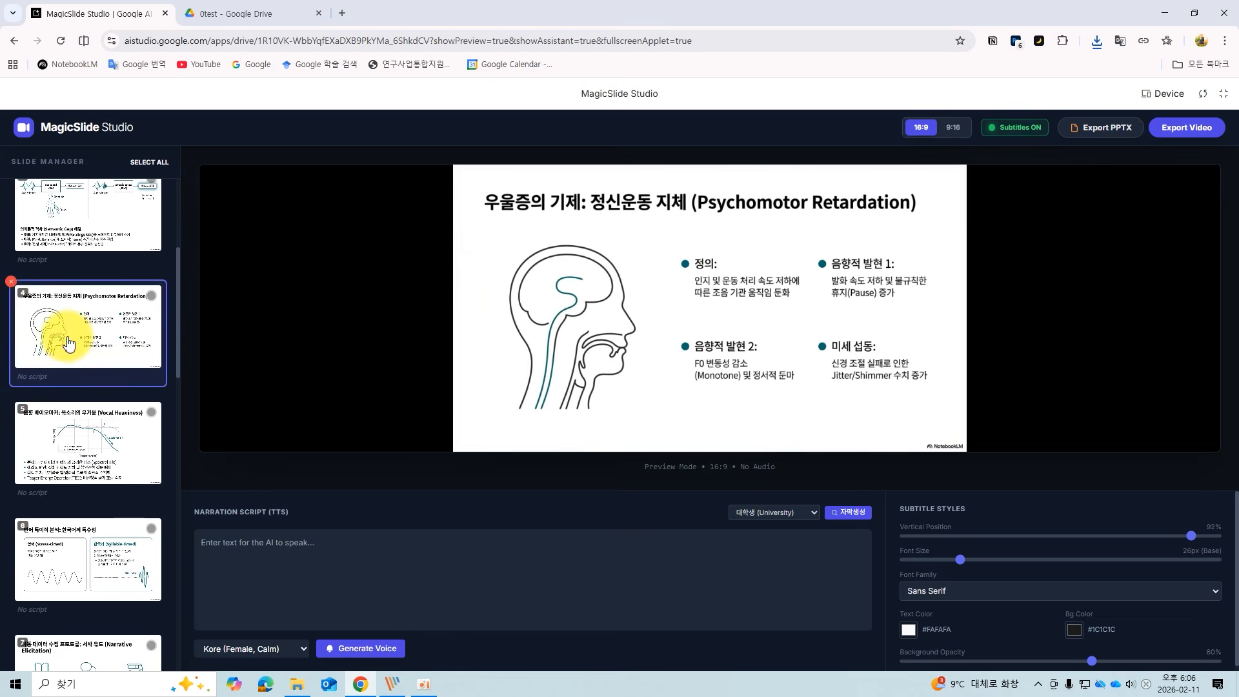
left_click(12, 282)
left_click(67, 446)
scroll(69, 449, "down", 3)
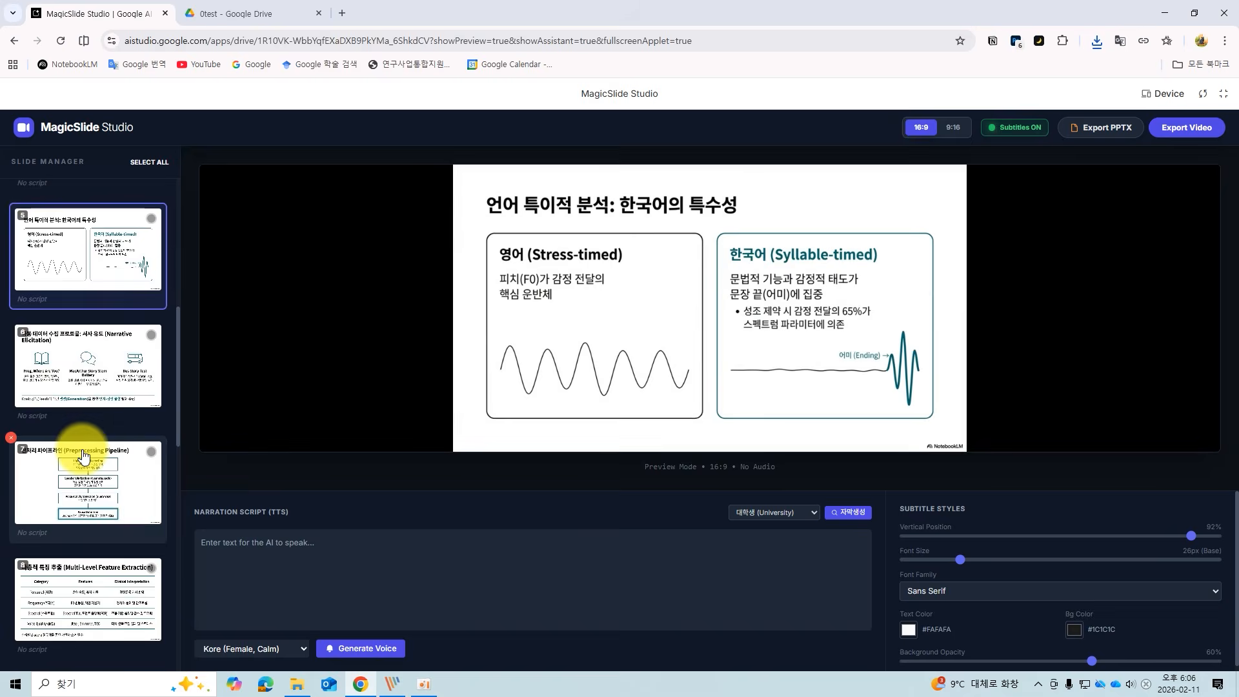
left_click(82, 455)
scroll(83, 452, "up", 7)
left_click(71, 252)
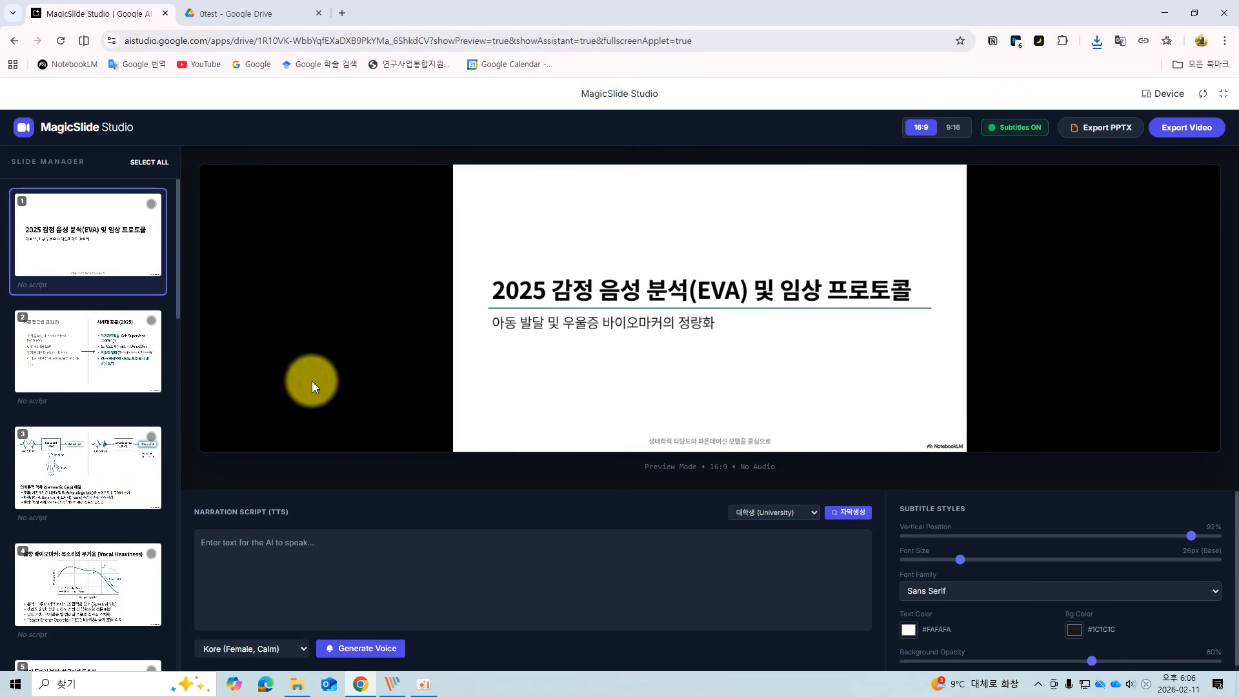
- Preview slides 2 and 3, and write the narration script "글자를 타이핑 해도 됩니다." for slide 1
mouse_move(77, 385)
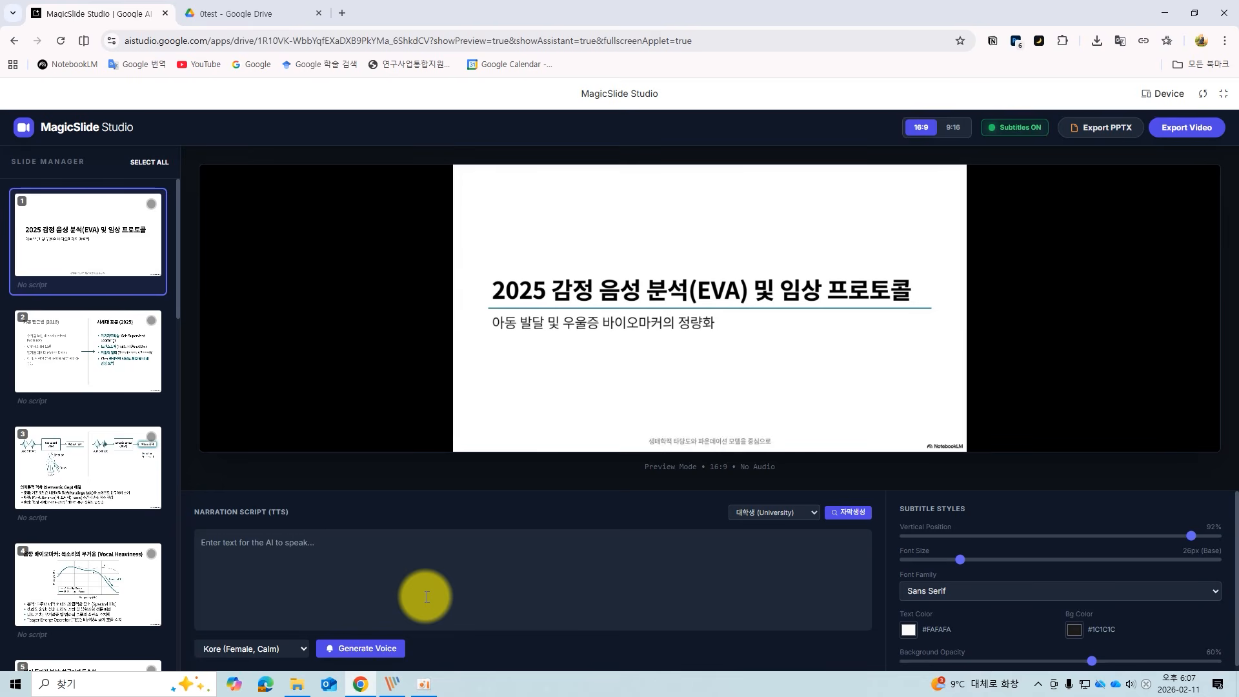
left_click(103, 379)
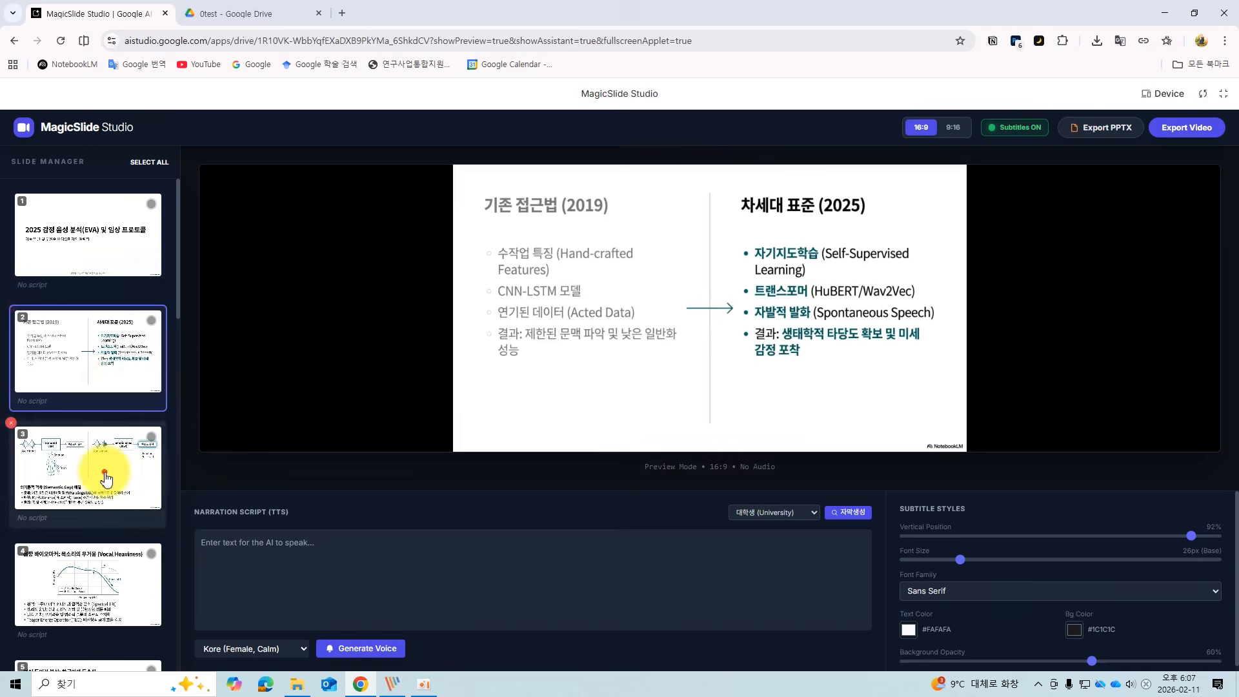
left_click(105, 475)
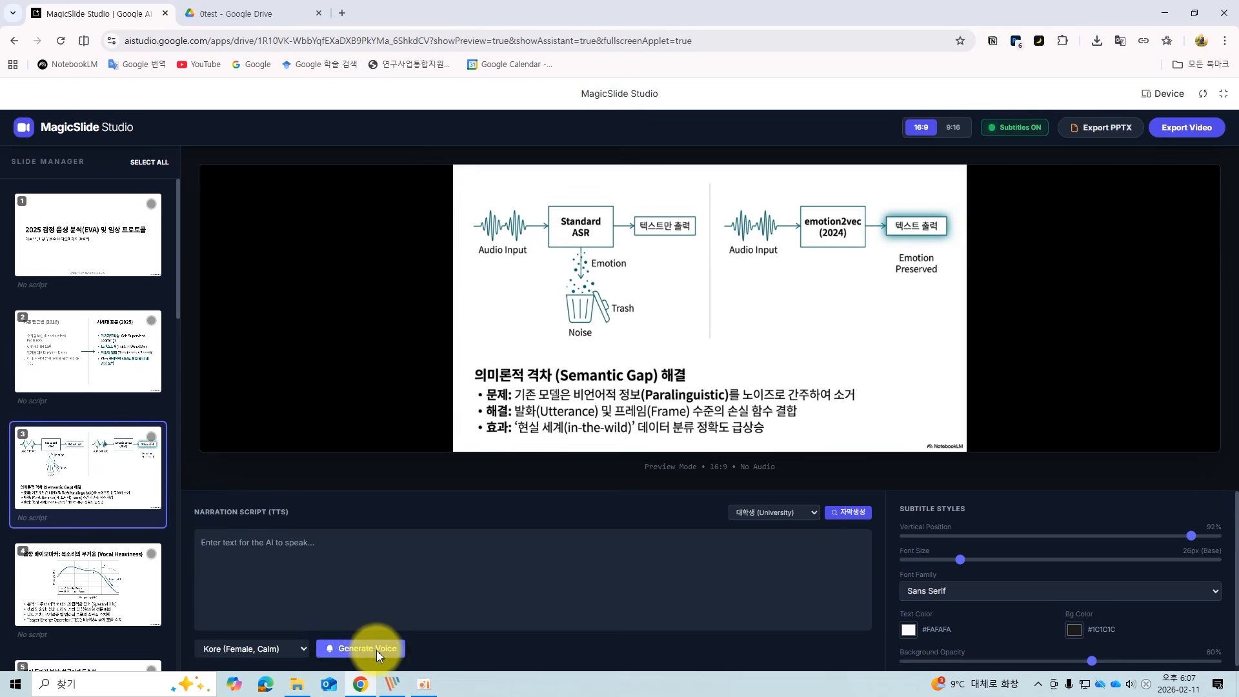
left_click(97, 262)
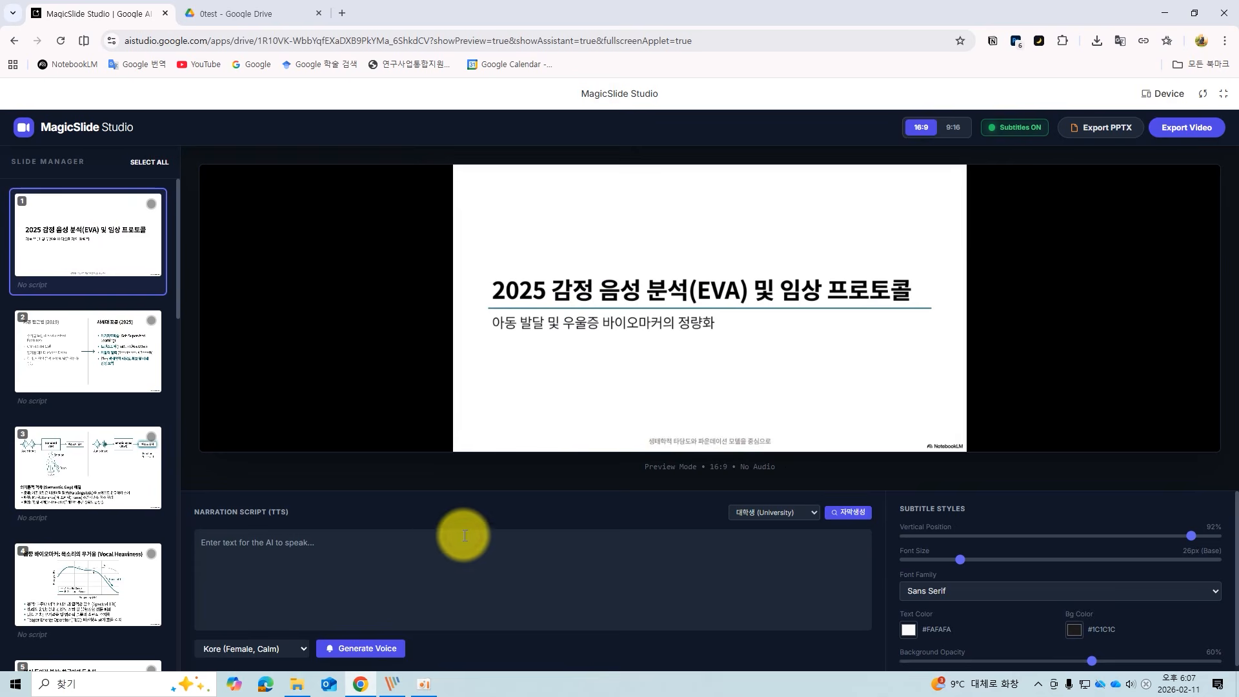
left_click(382, 540)
type("글자")
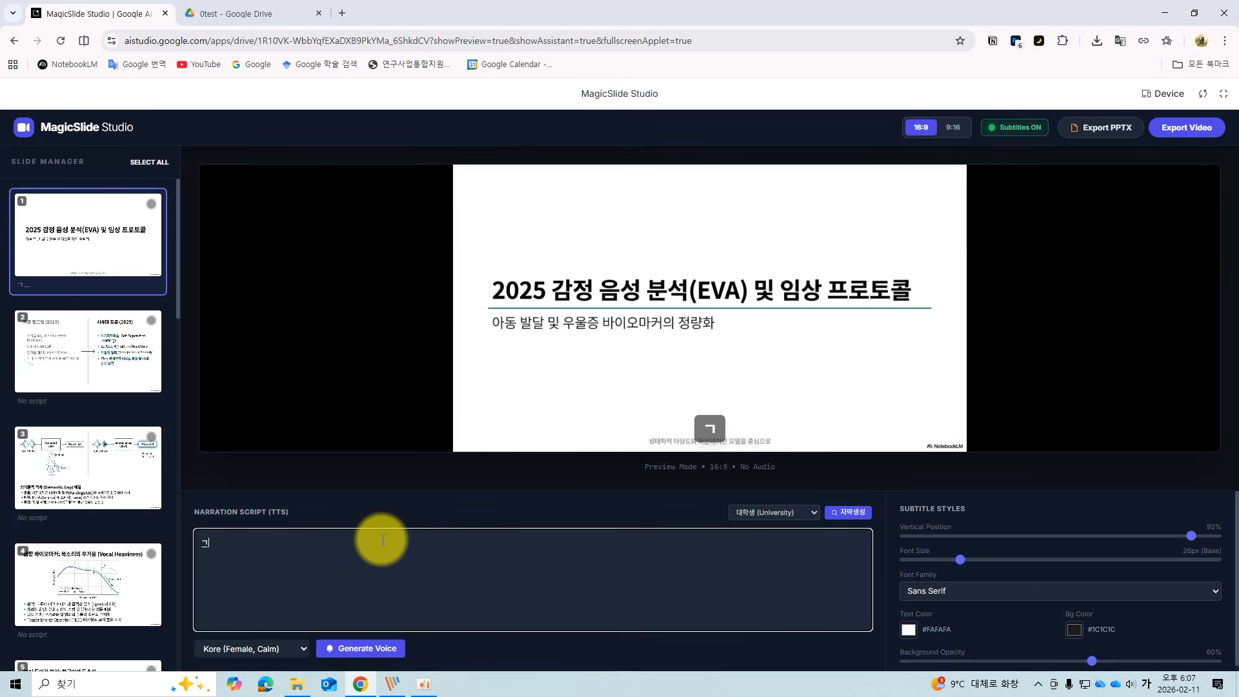
type("를 타이핑 해")
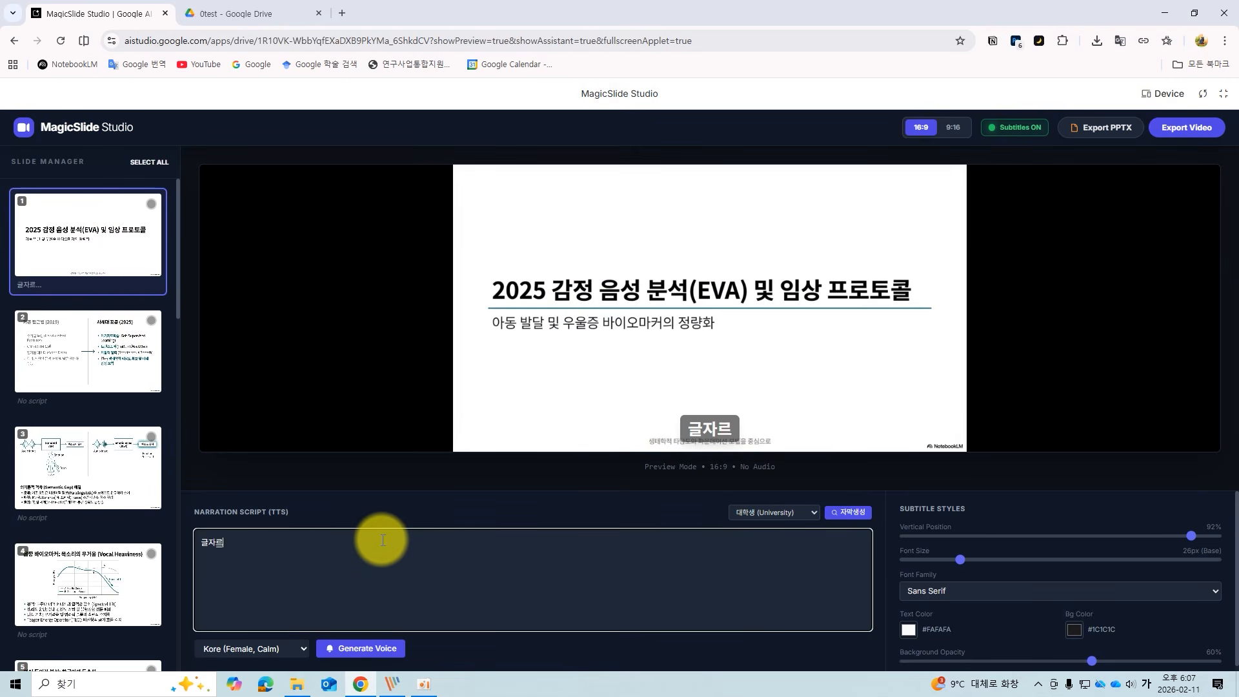
type("도 됩니다.")
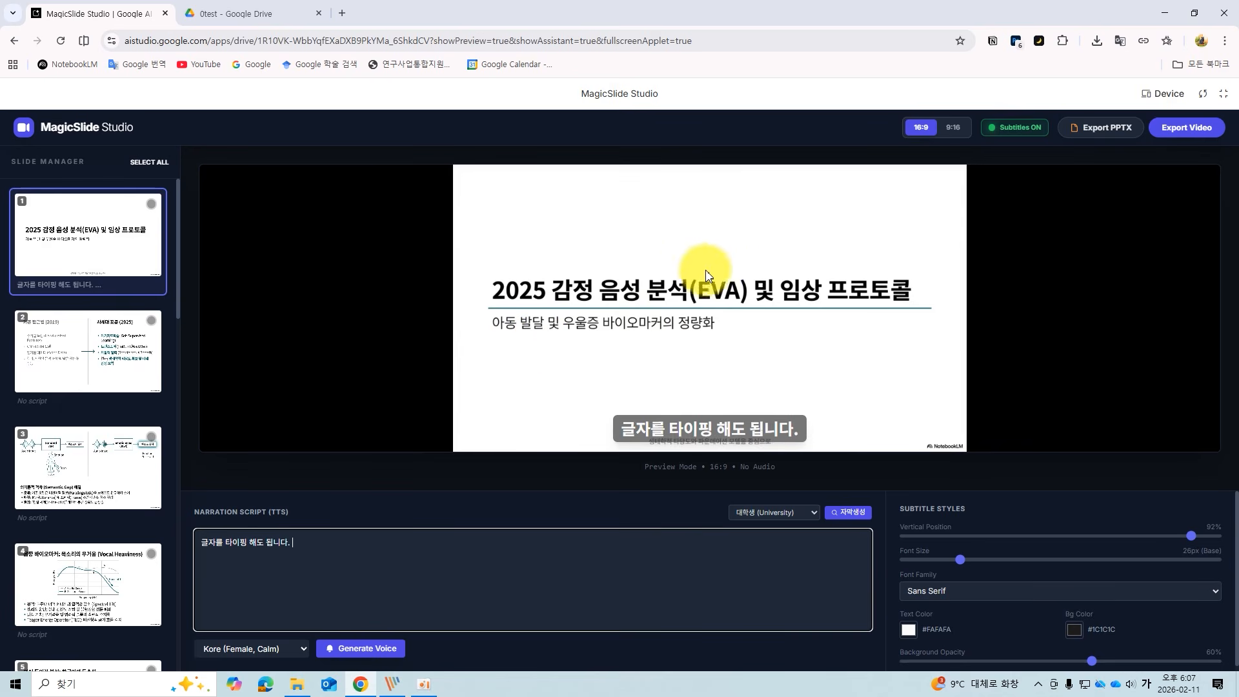
- Leave the full-screen app preview and go to the Code assistant's prompt for requesting changes
left_click(1223, 94)
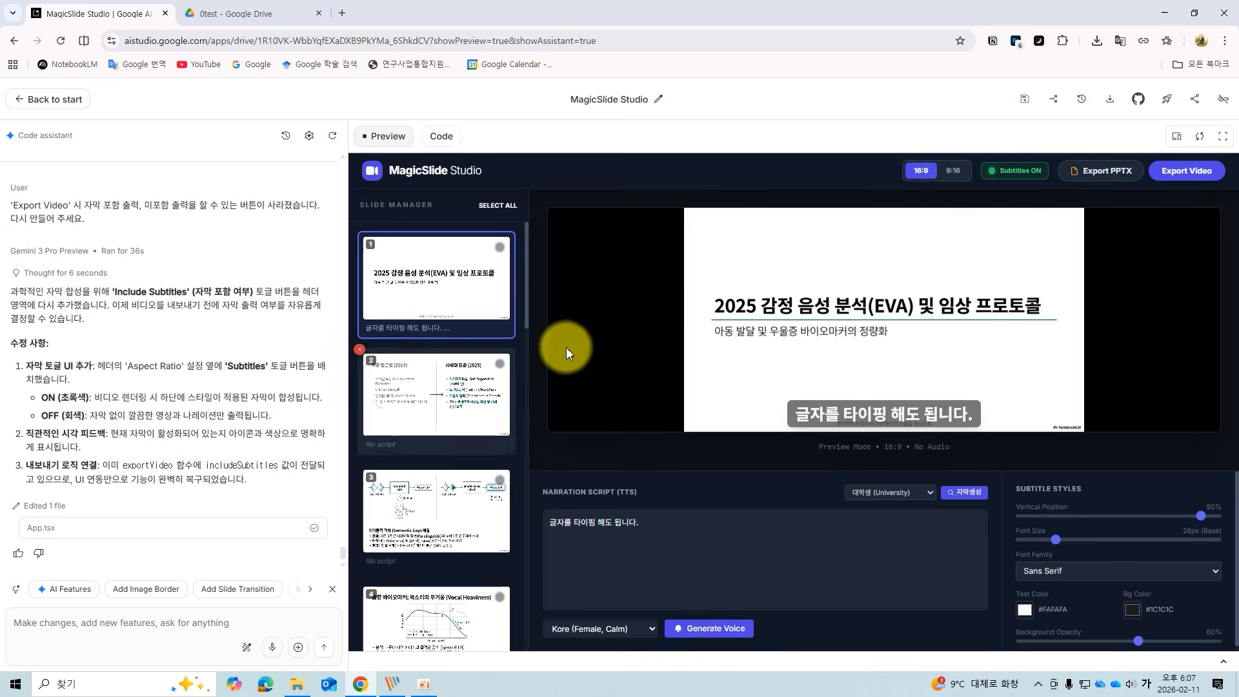
left_click(139, 622)
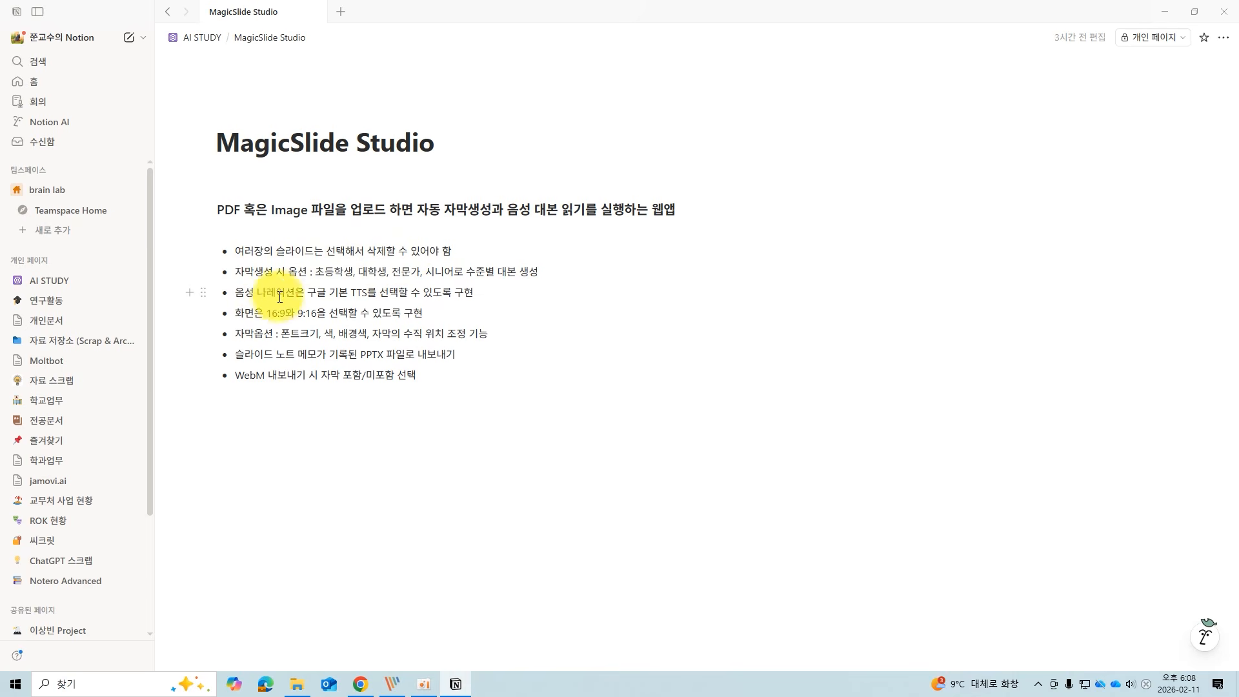
- Review the feature requirements on the MagicSlide Studio page in Notion, highlighting the TTS, aspect ratio, subtitle and export items
left_click_drag(327, 291, 379, 290)
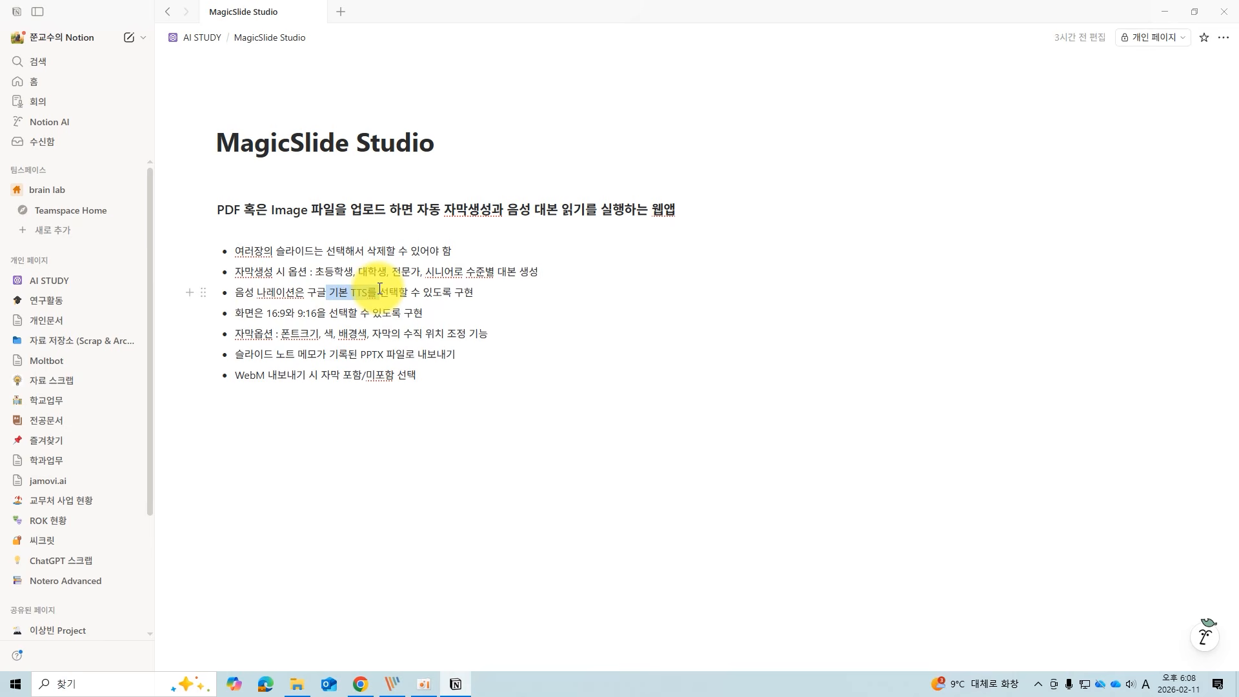
left_click_drag(236, 312, 409, 313)
left_click_drag(235, 334, 487, 330)
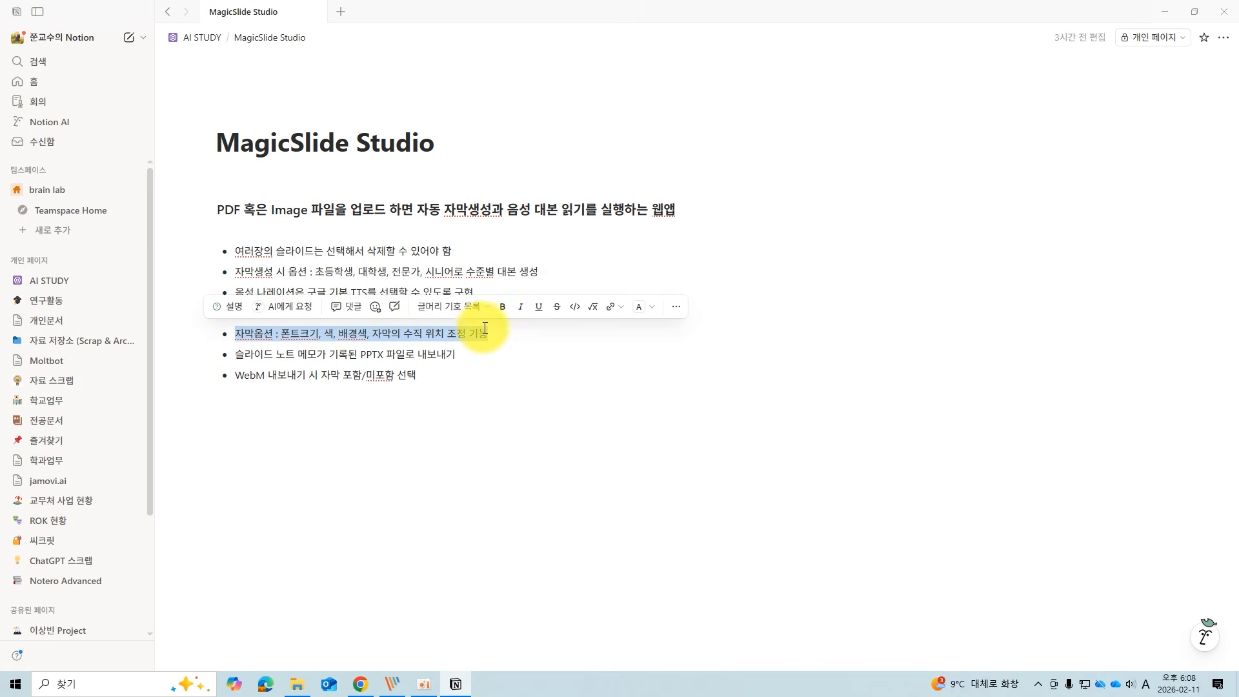
left_click_drag(229, 357, 307, 356)
left_click(326, 356)
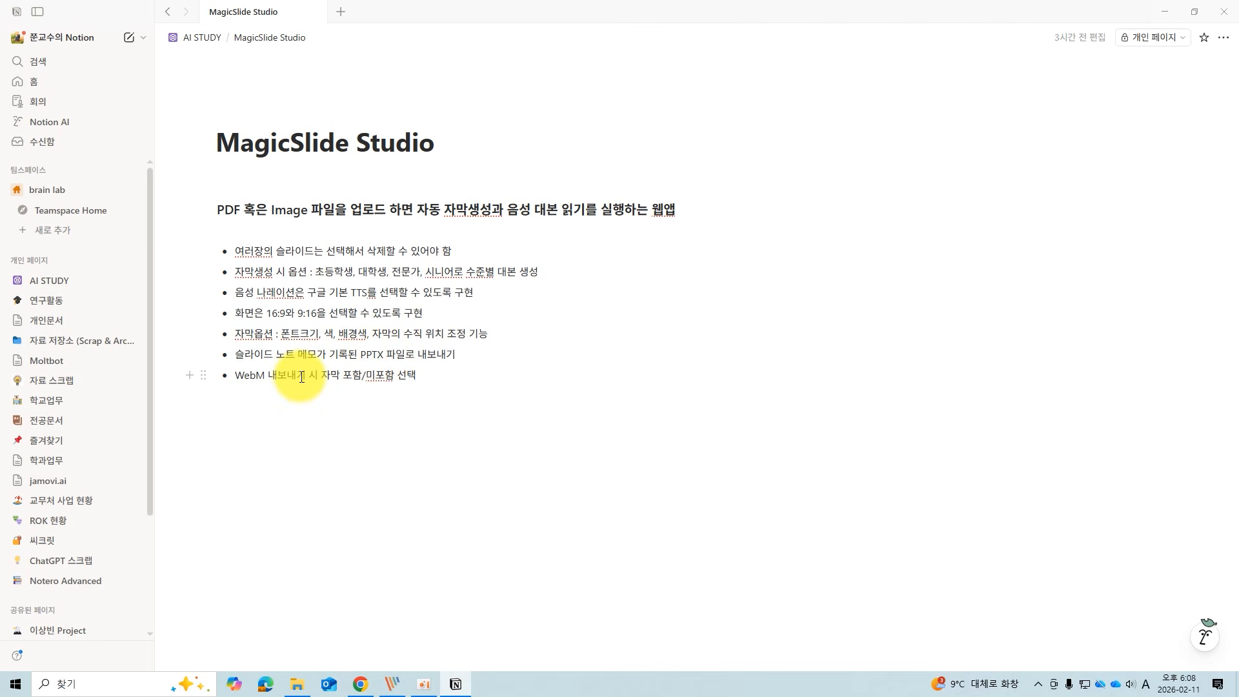
left_click_drag(446, 379, 230, 208)
left_click(499, 315)
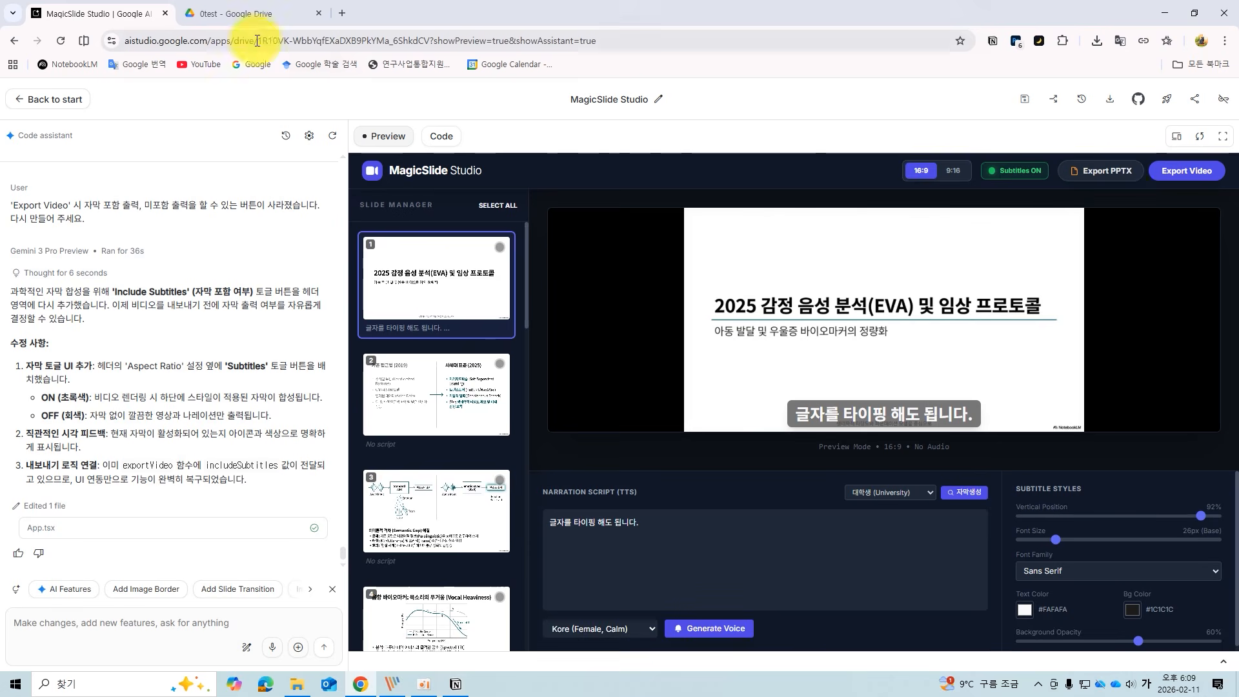
- Switch to the 0test folder in Google Drive and create a new blank Google Vids video
left_click(245, 14)
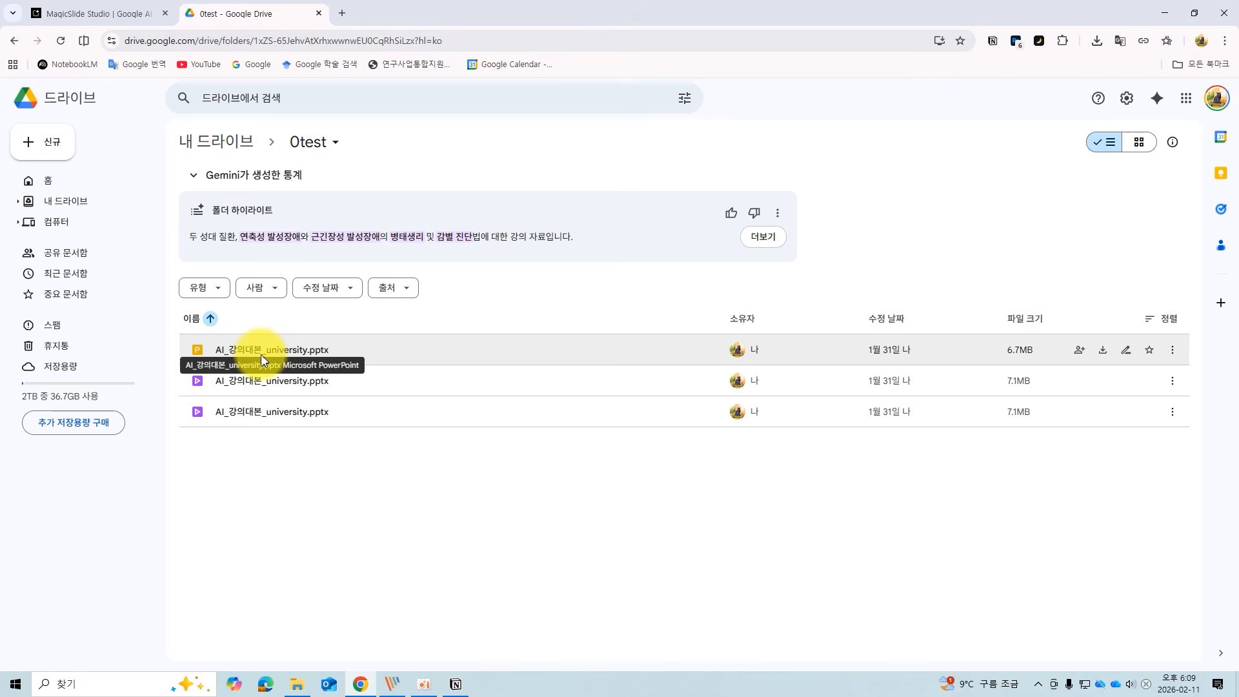
left_click(36, 142)
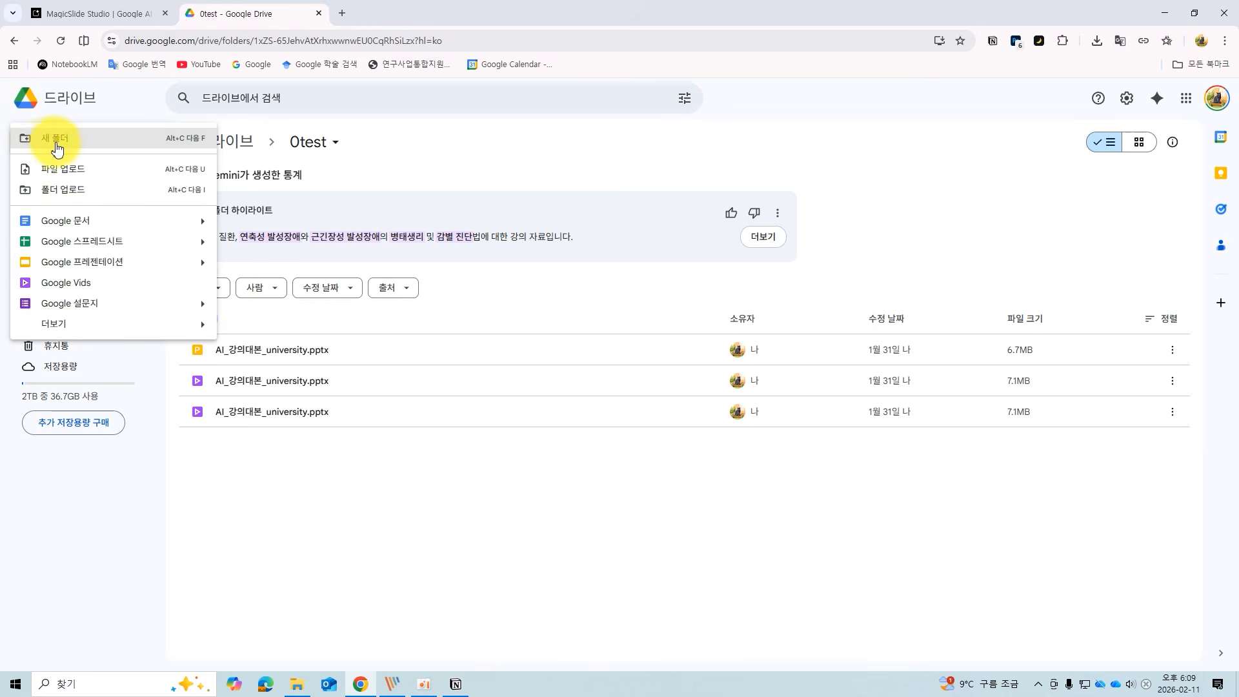
left_click(127, 291)
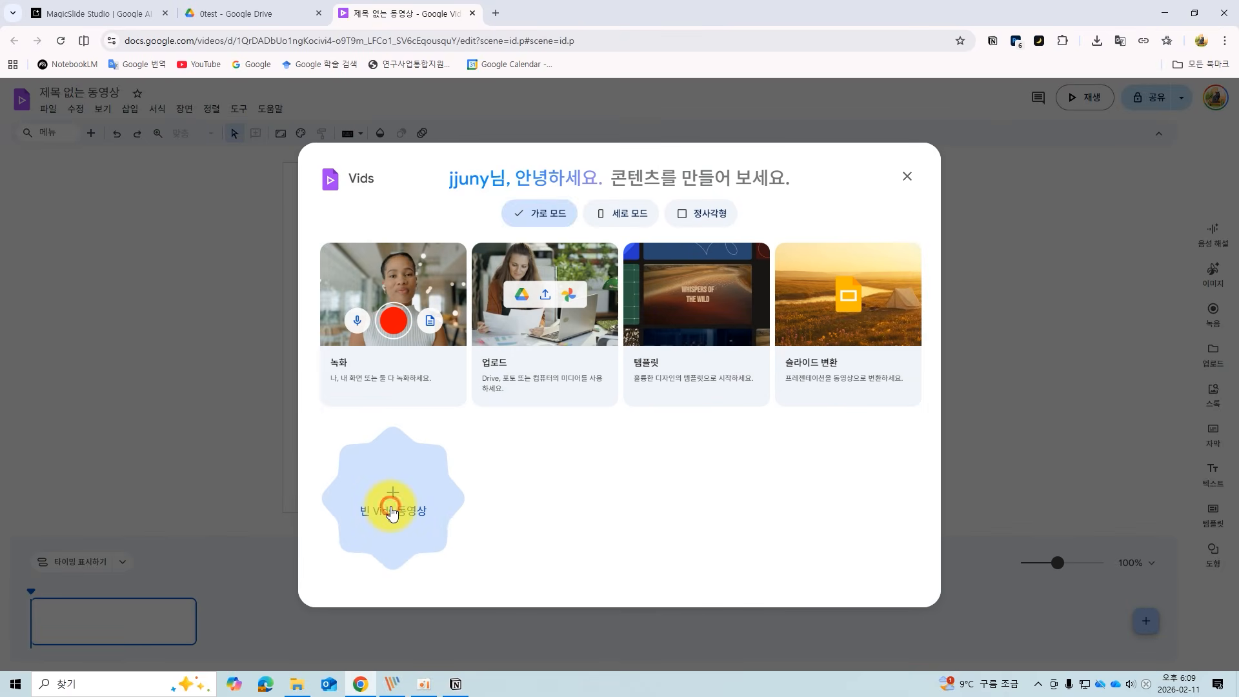
left_click(392, 511)
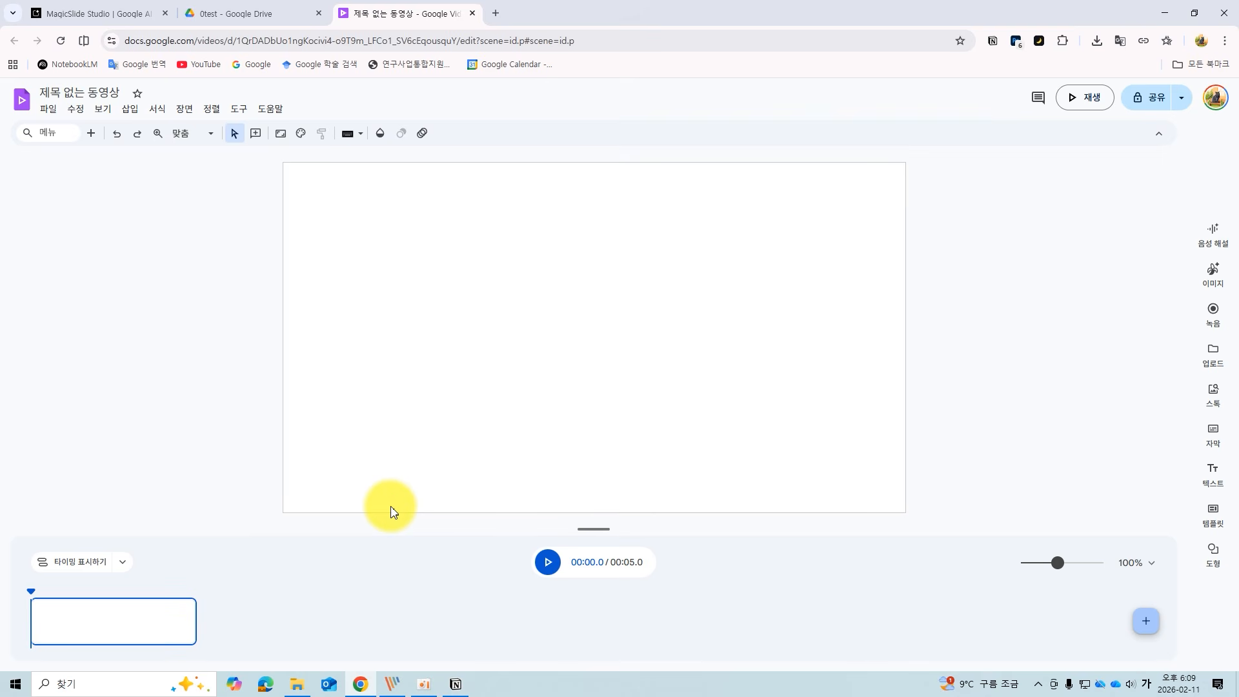
- Convert all six slides of AI_강의대본_university.pptx from the 0test folder in My Drive into video scenes
left_click(49, 108)
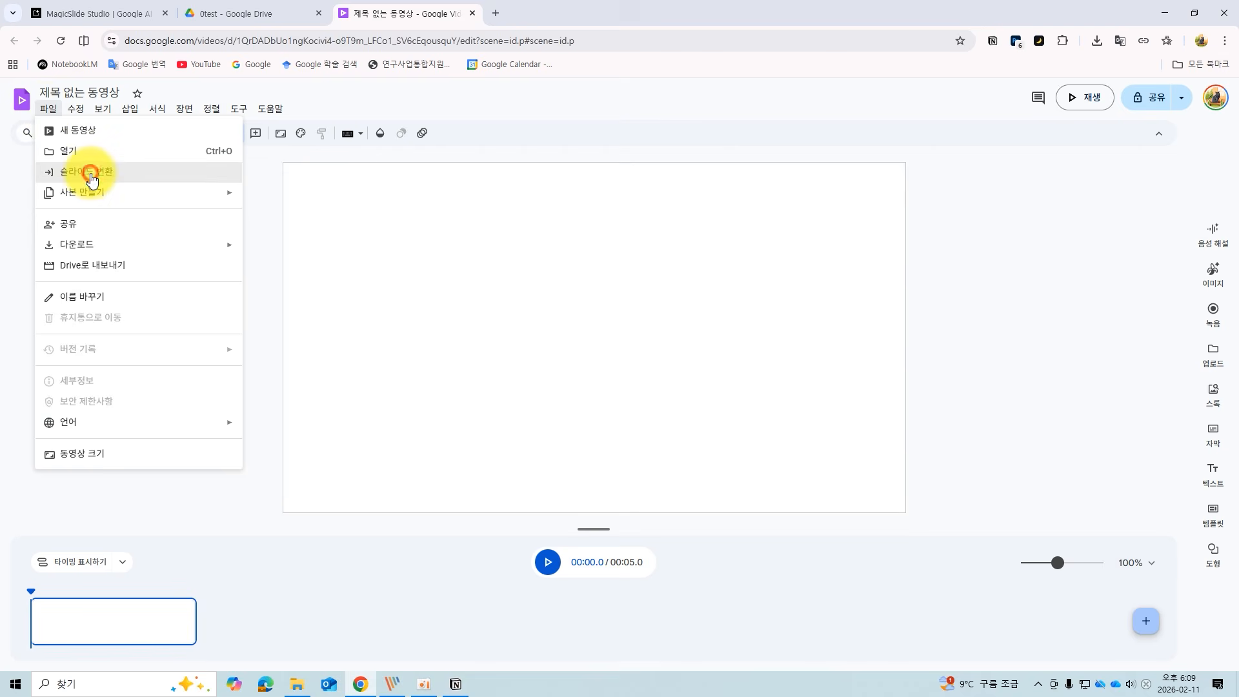
left_click(90, 172)
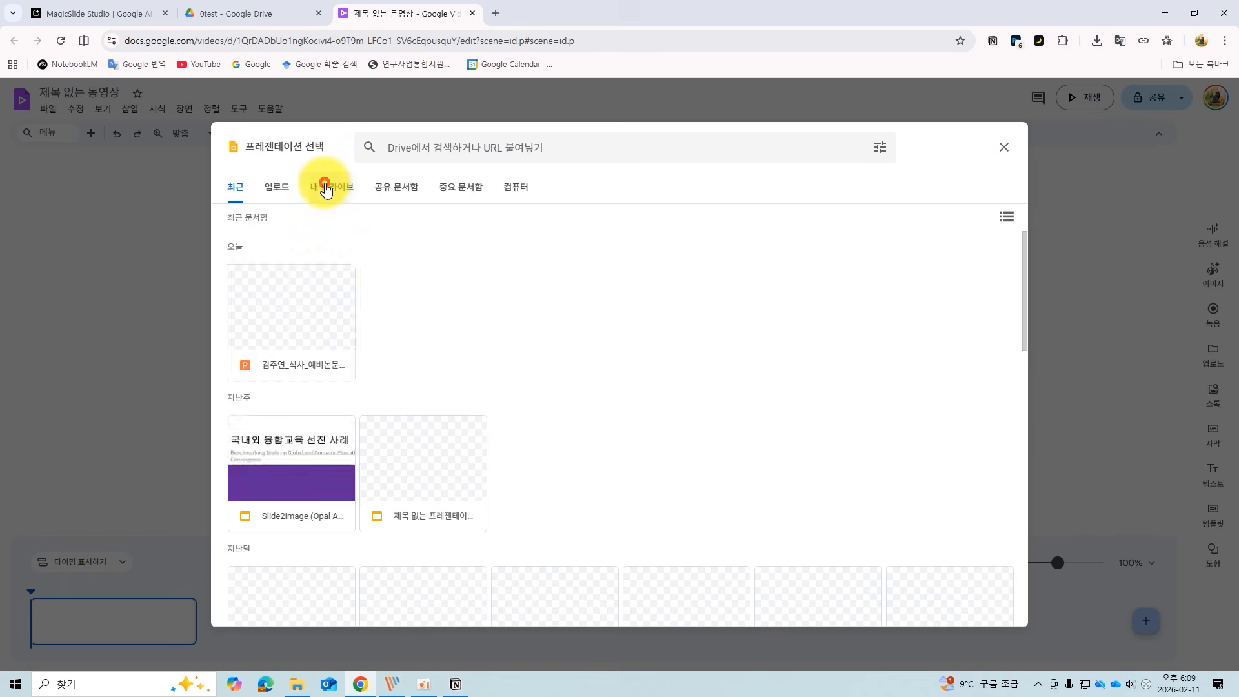
left_click(327, 189)
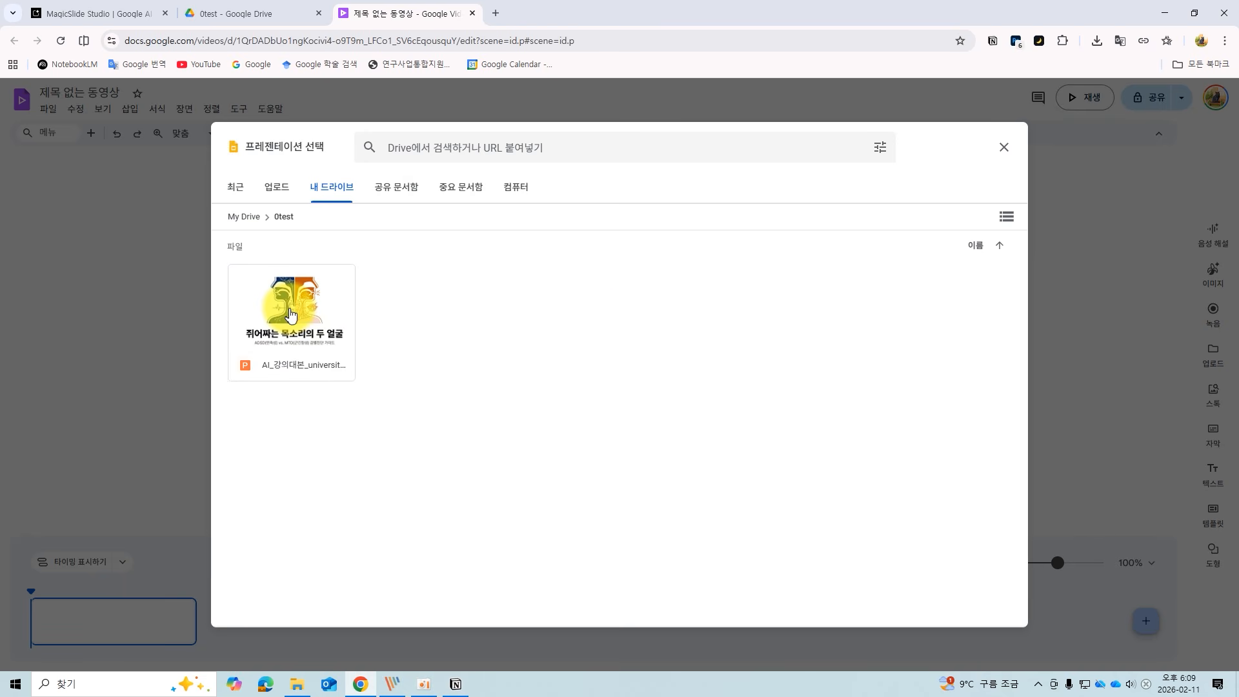
left_click(316, 330)
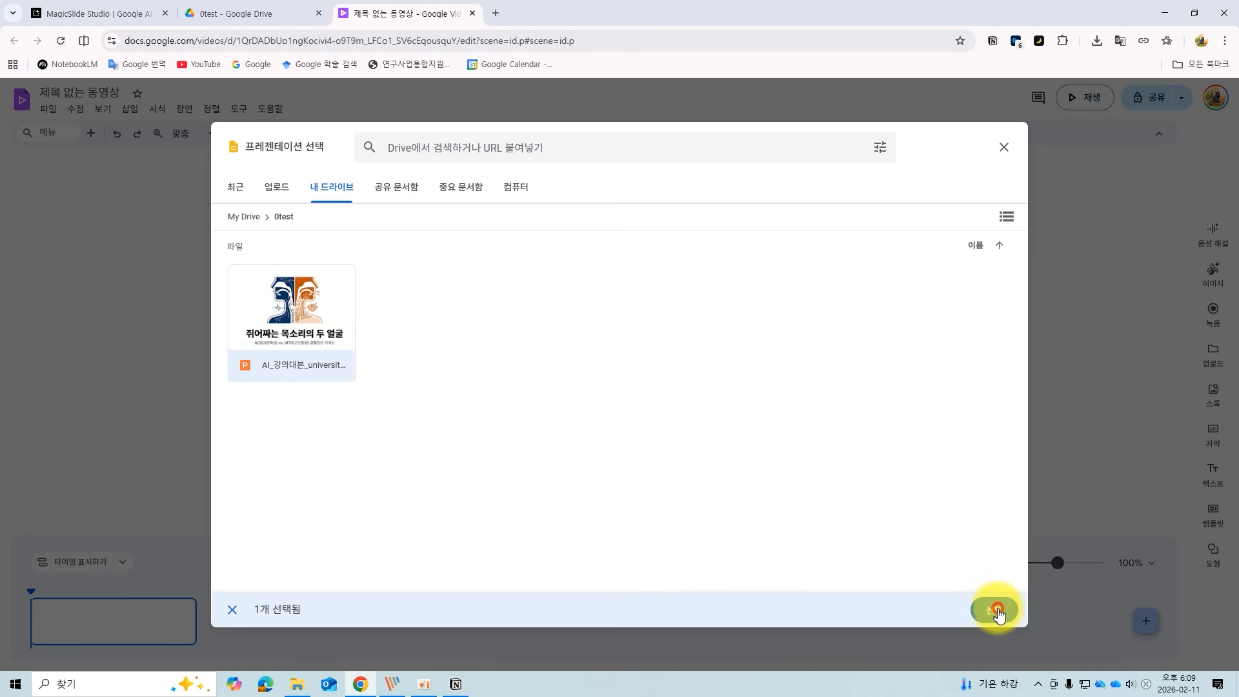
left_click(994, 610)
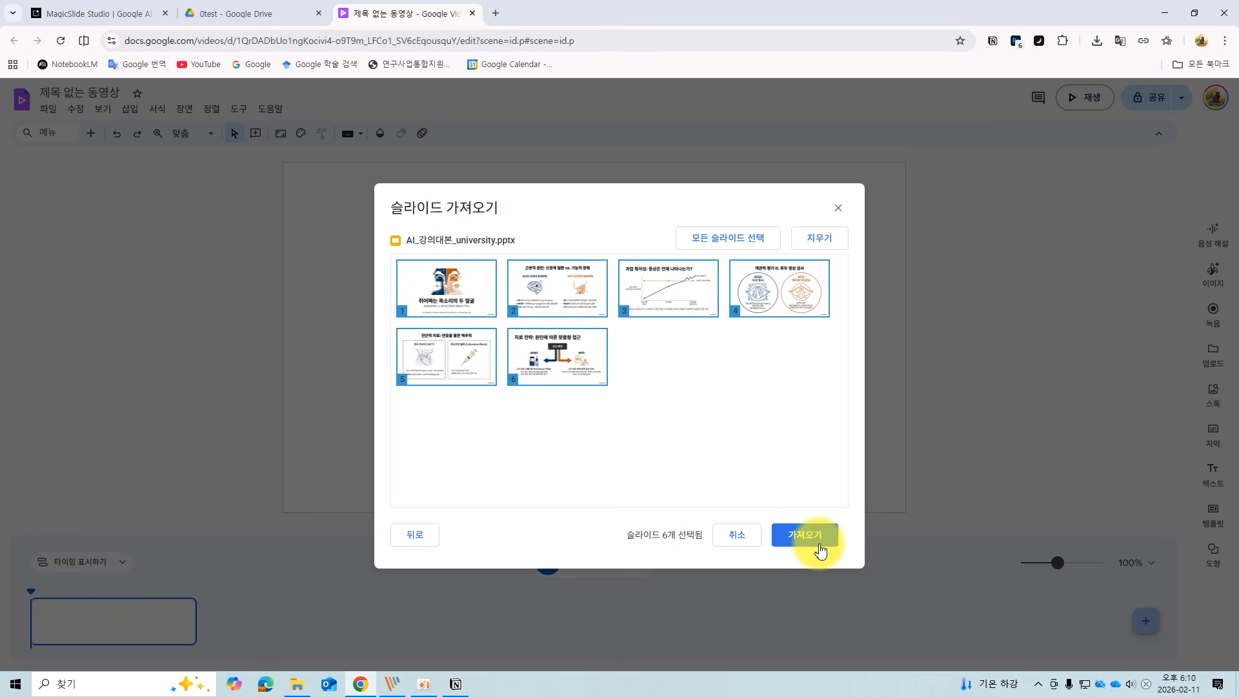
left_click(803, 533)
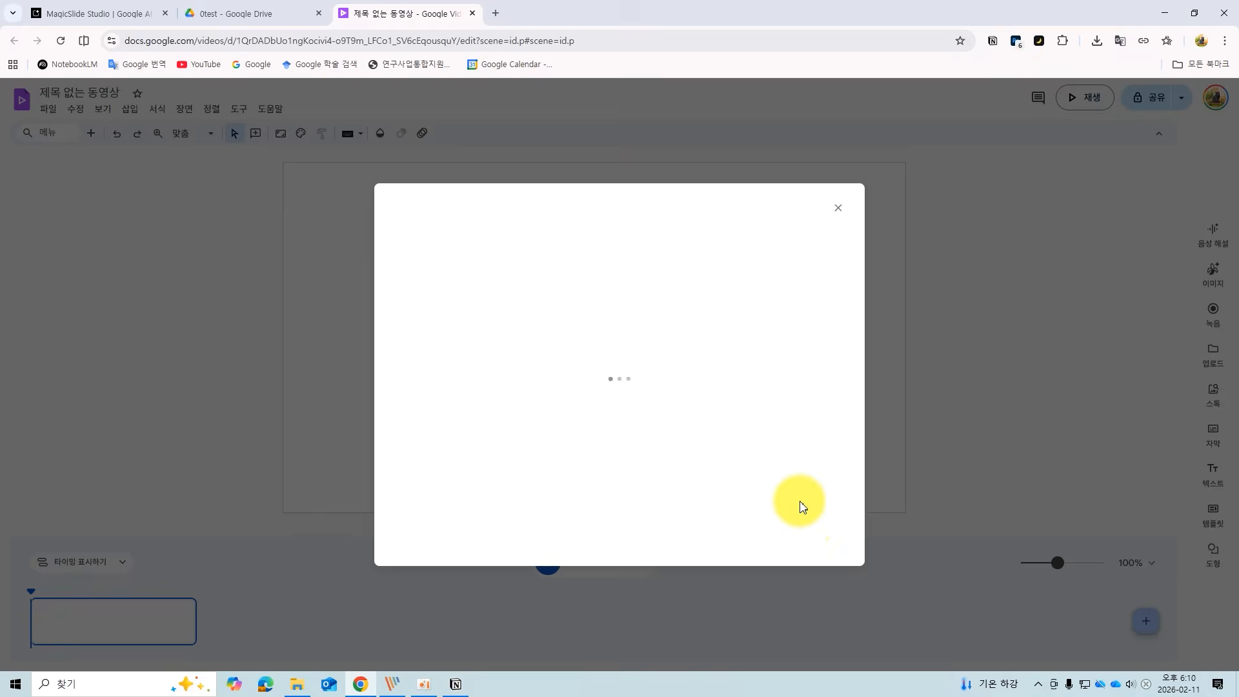
- Open the AI voiceover for the first scene and read through its narration script
mouse_move(124, 616)
left_mouse_down()
mouse_move(919, 621)
mouse_move(107, 616)
left_mouse_up()
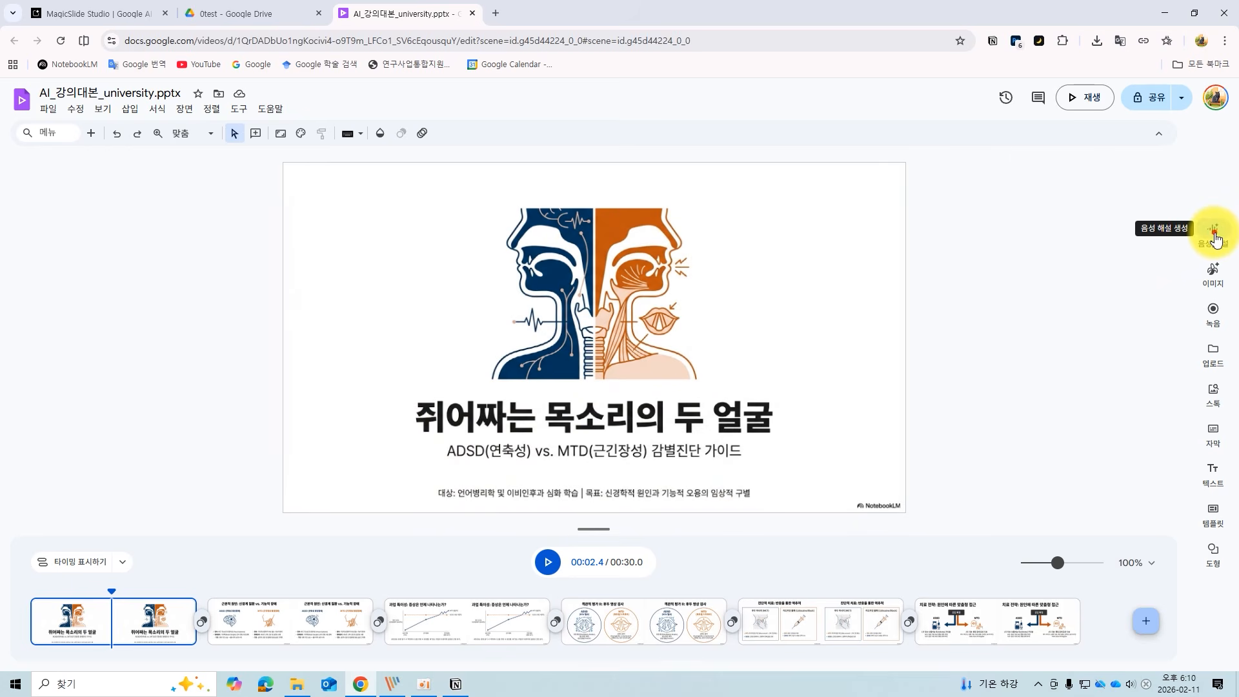
left_click(1212, 232)
left_click_drag(1005, 238, 1137, 460)
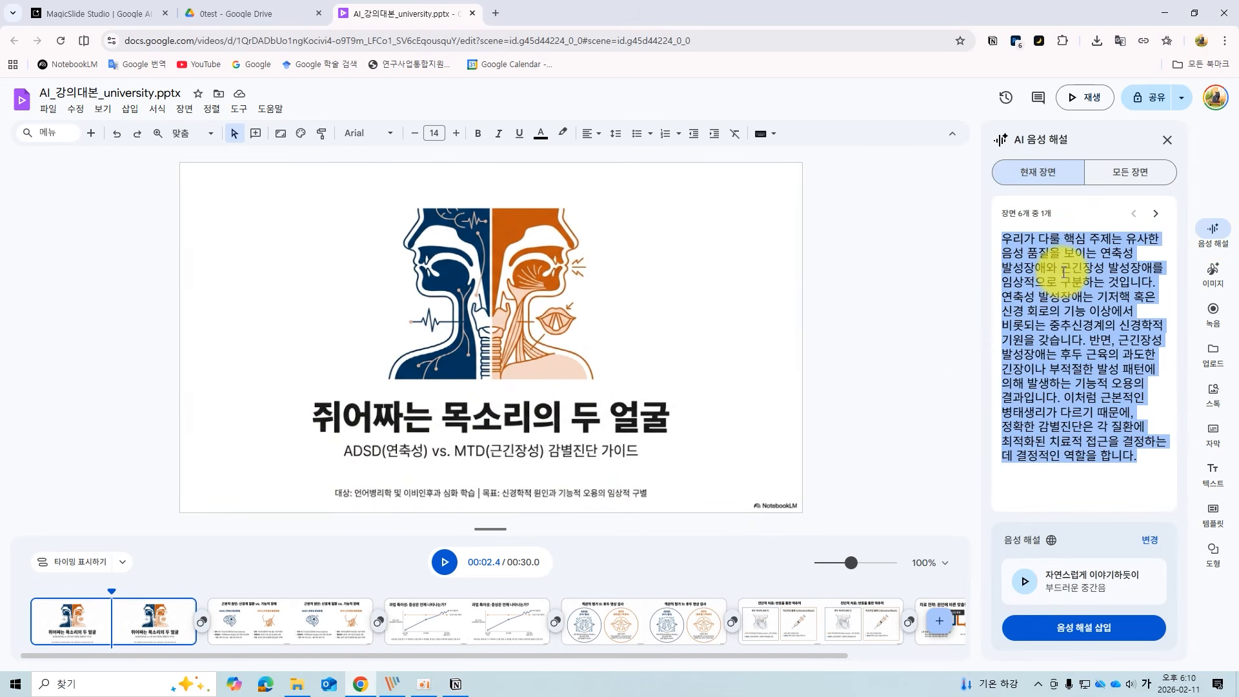
left_click(1062, 272)
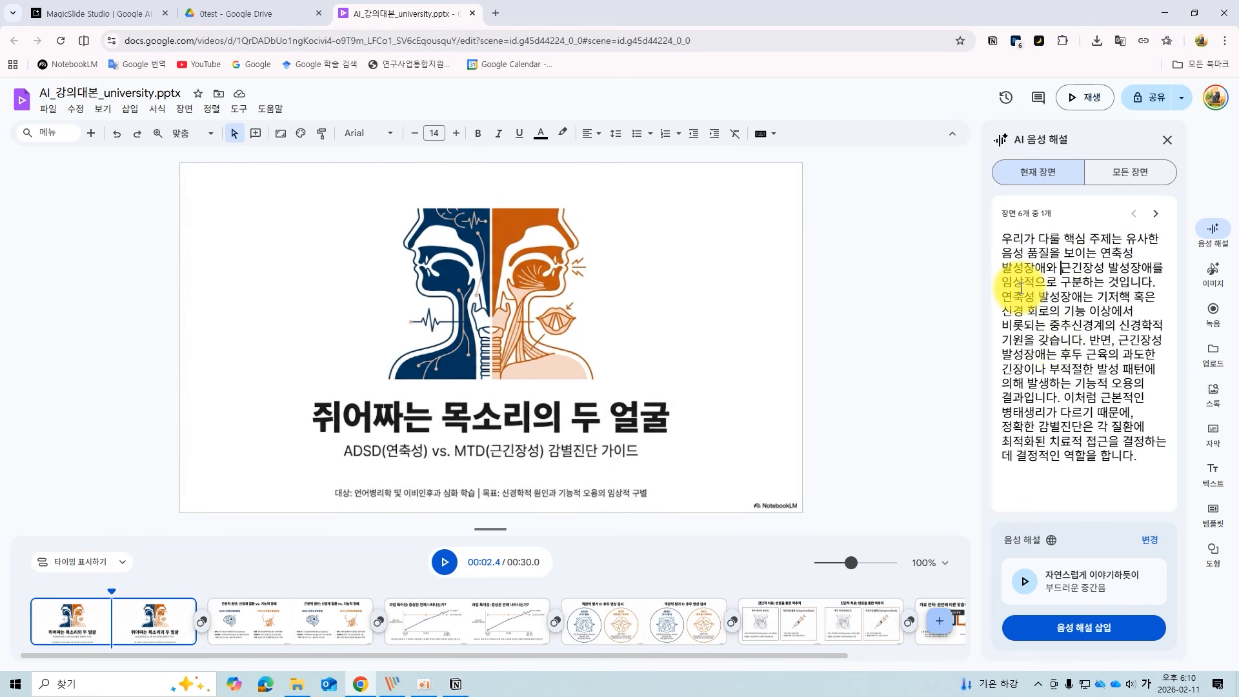
- Review the narration scripts of the other scenes on the timeline, ending with the second scene selected
left_click(314, 605)
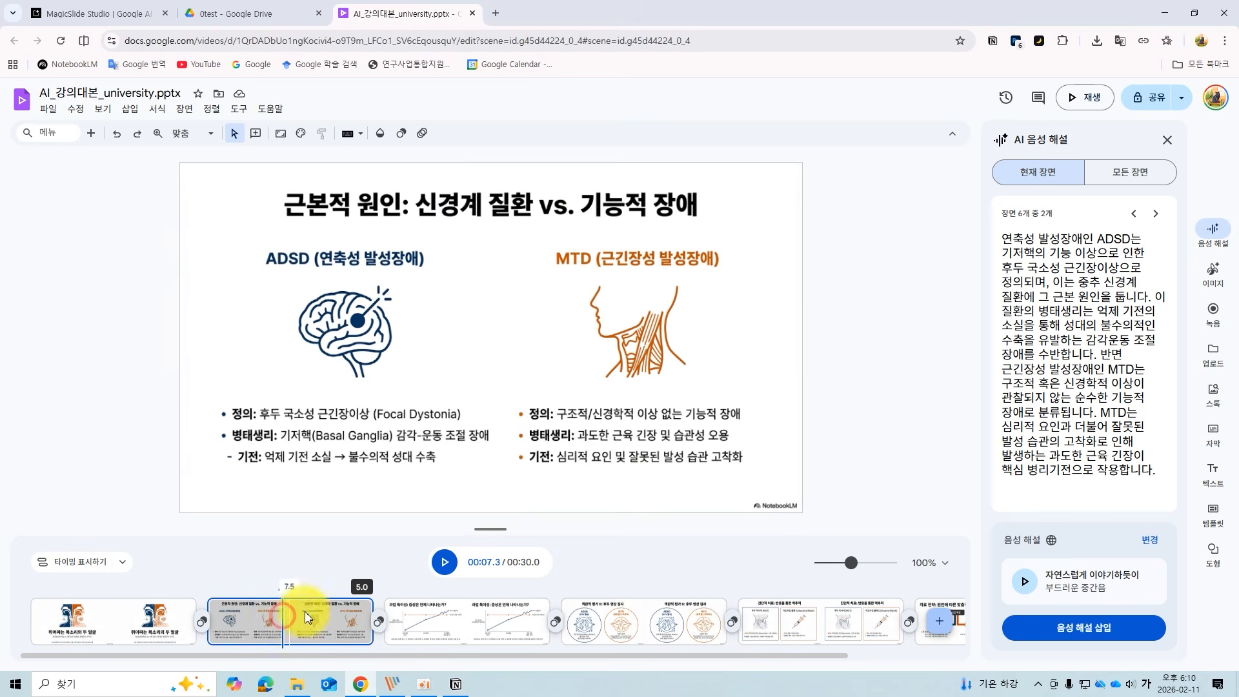
left_click(425, 611)
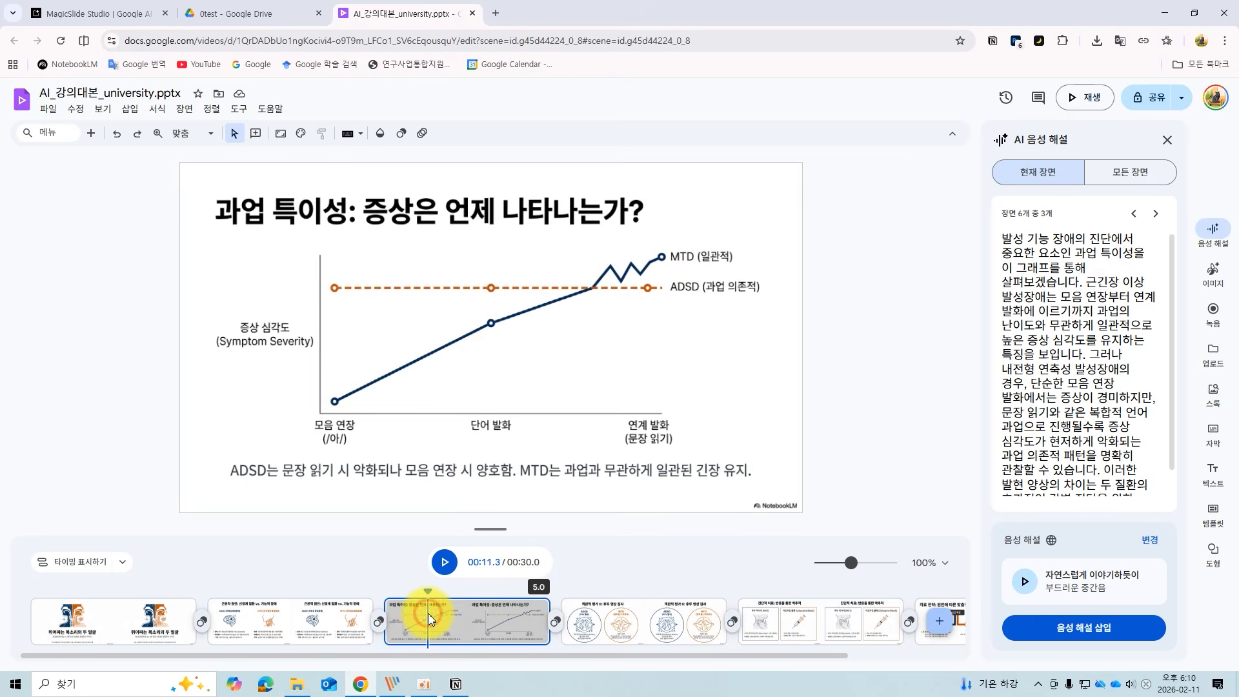
left_click(620, 613)
left_click(840, 613)
left_click(284, 607)
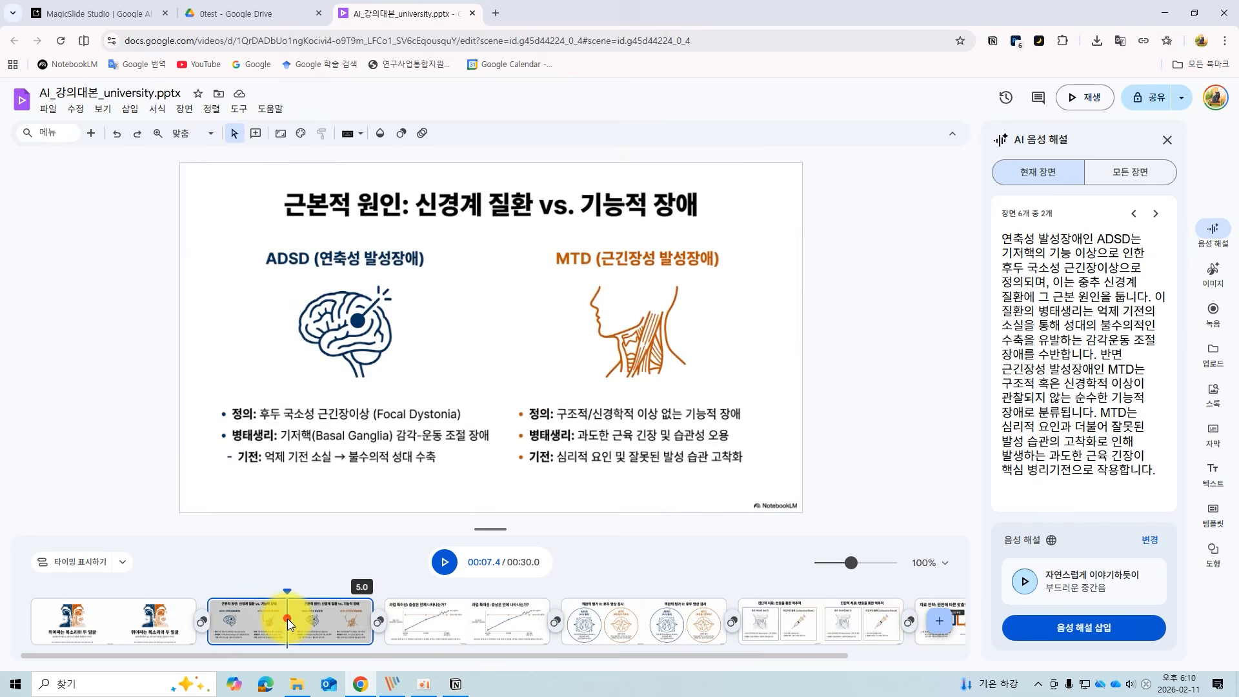
left_click(91, 610)
left_click(251, 616)
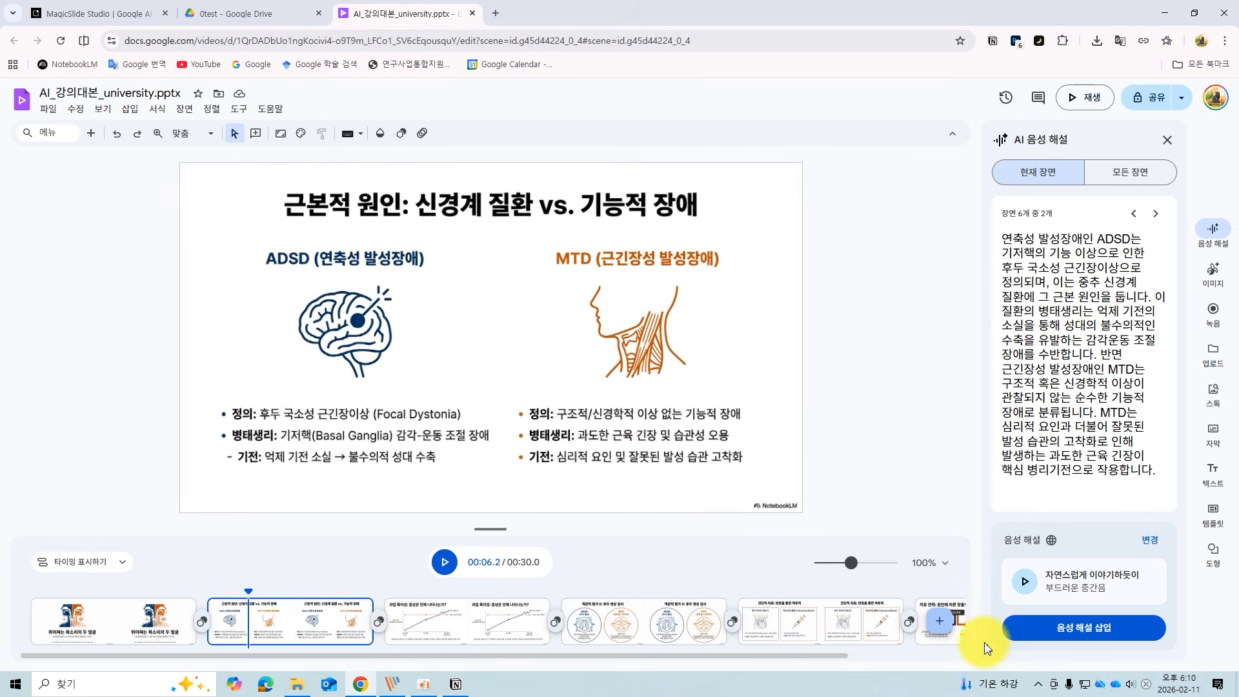
- Change the voiceover voice to 교육자처럼 (친근한 고음) and insert the voiceover into the second scene
left_click(1148, 538)
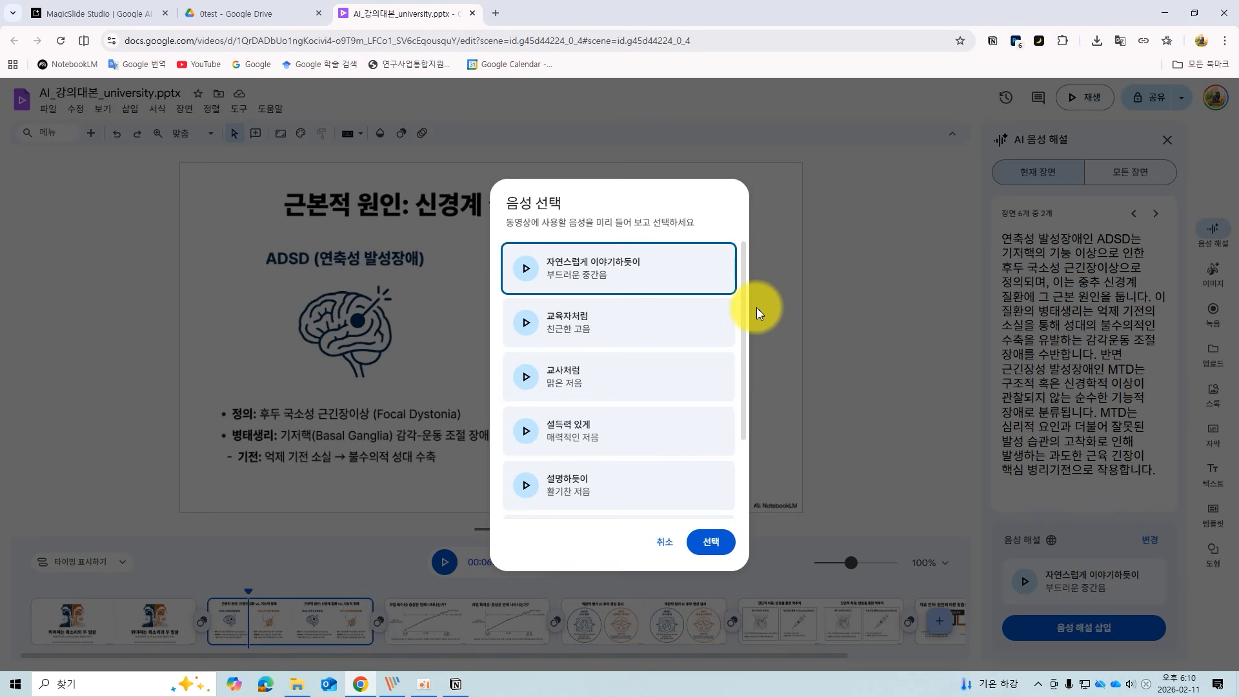
left_click(638, 325)
left_click(708, 543)
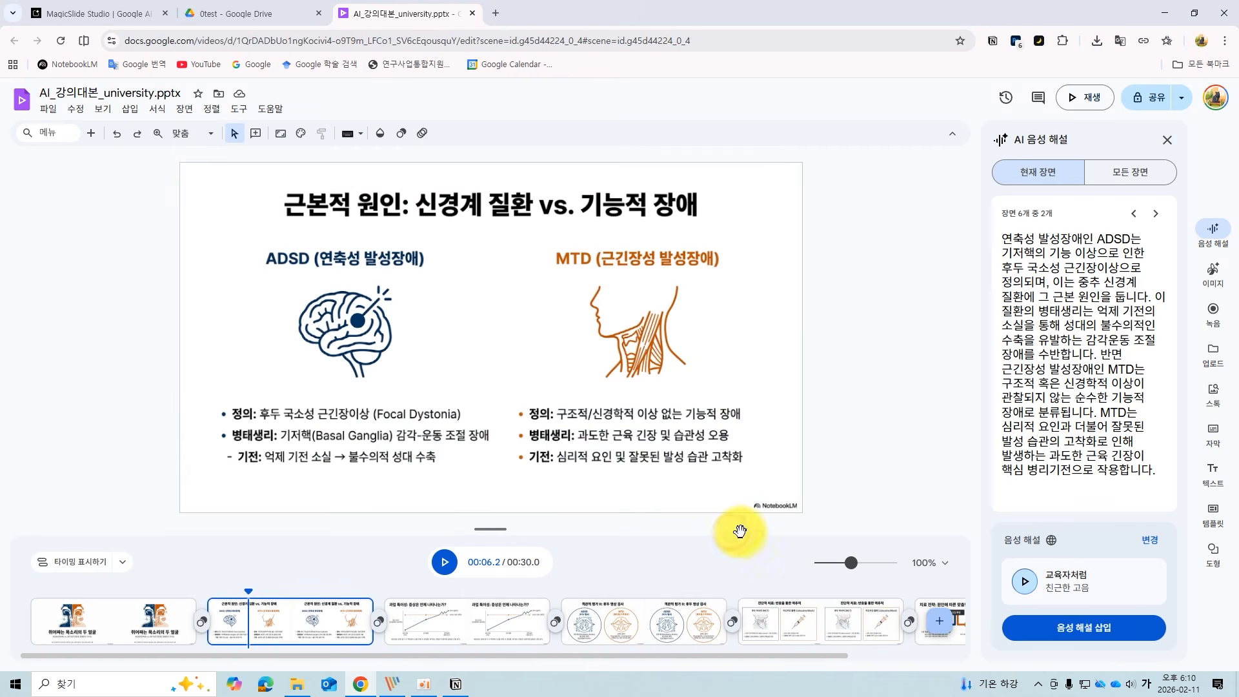
left_click(1065, 629)
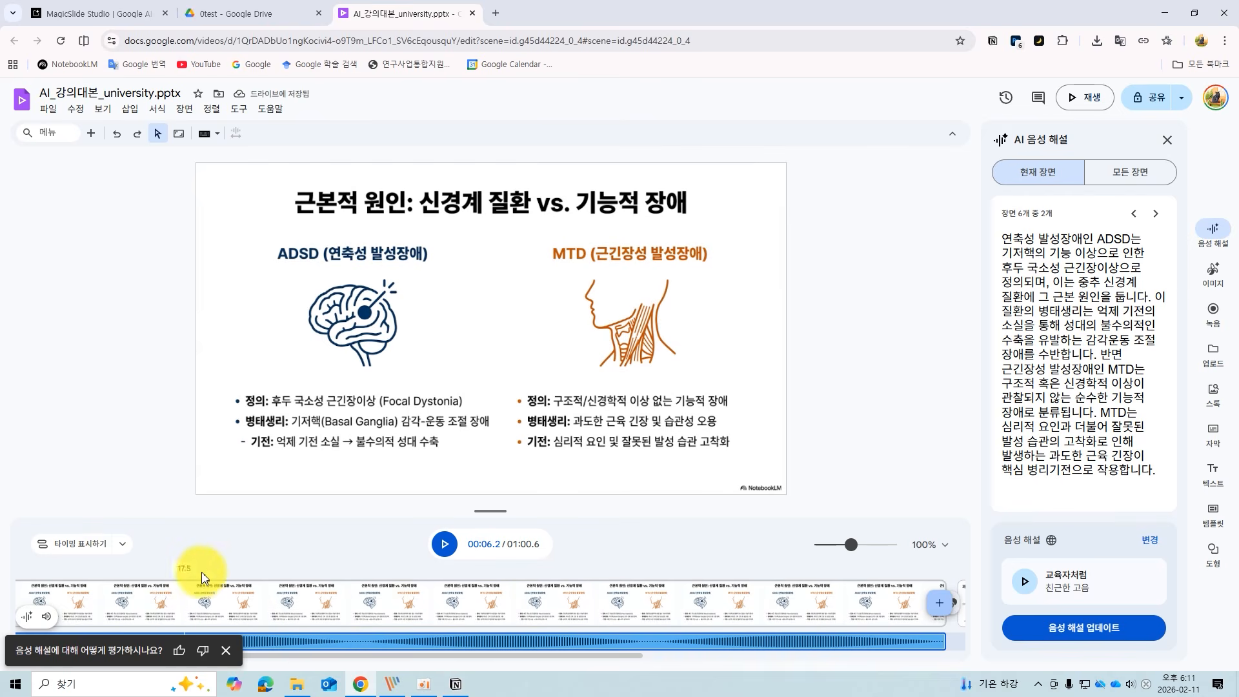
- Dismiss the voiceover feedback request and listen to the second scene's narration from about 14 seconds for a few seconds
scroll(200, 576, "right", 5)
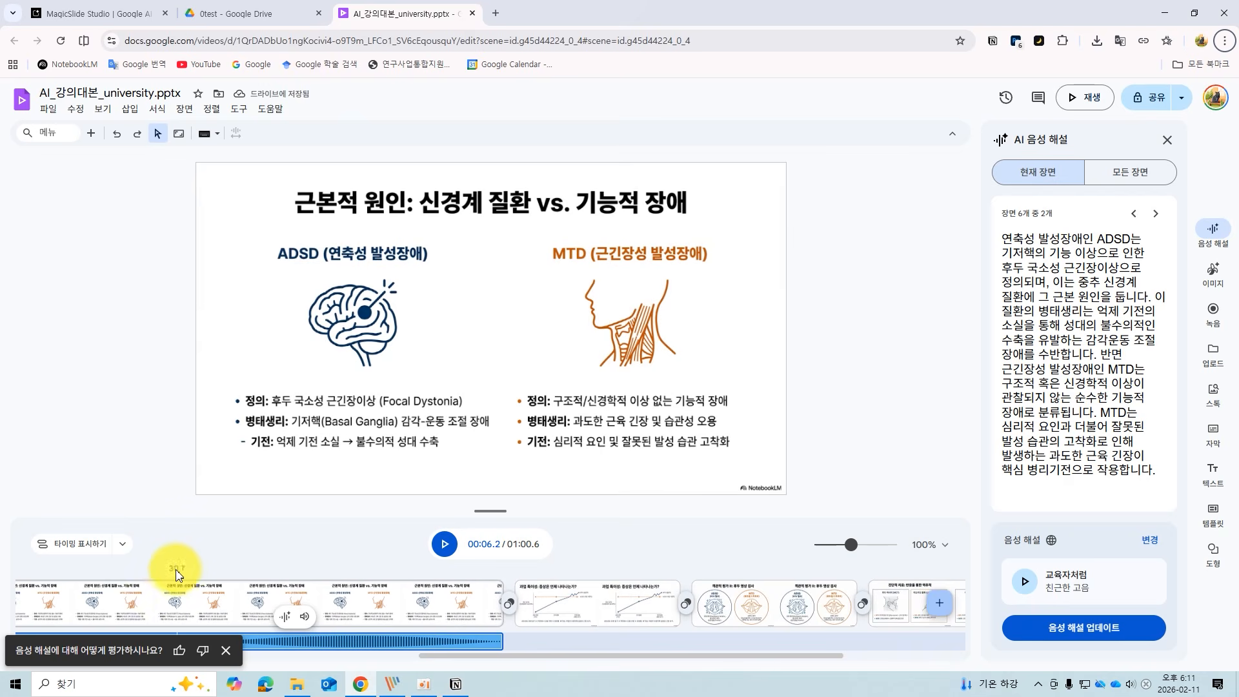
scroll(184, 571, "left", 5)
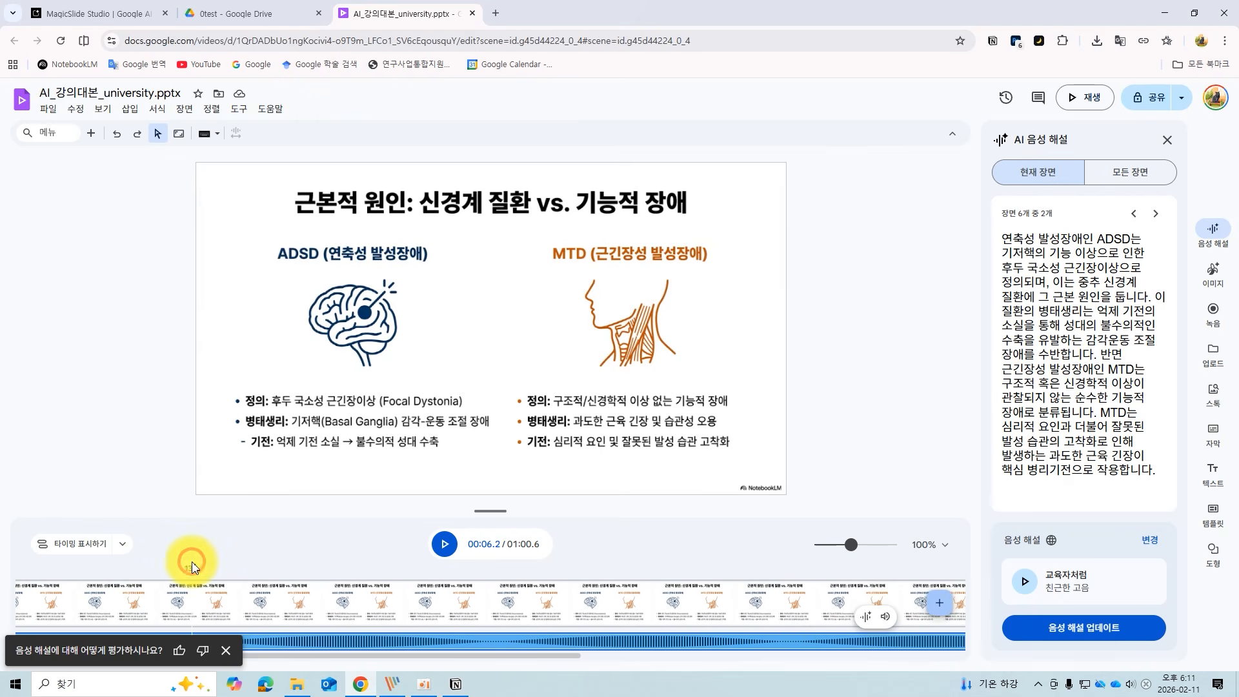
left_click(216, 577)
left_click(225, 650)
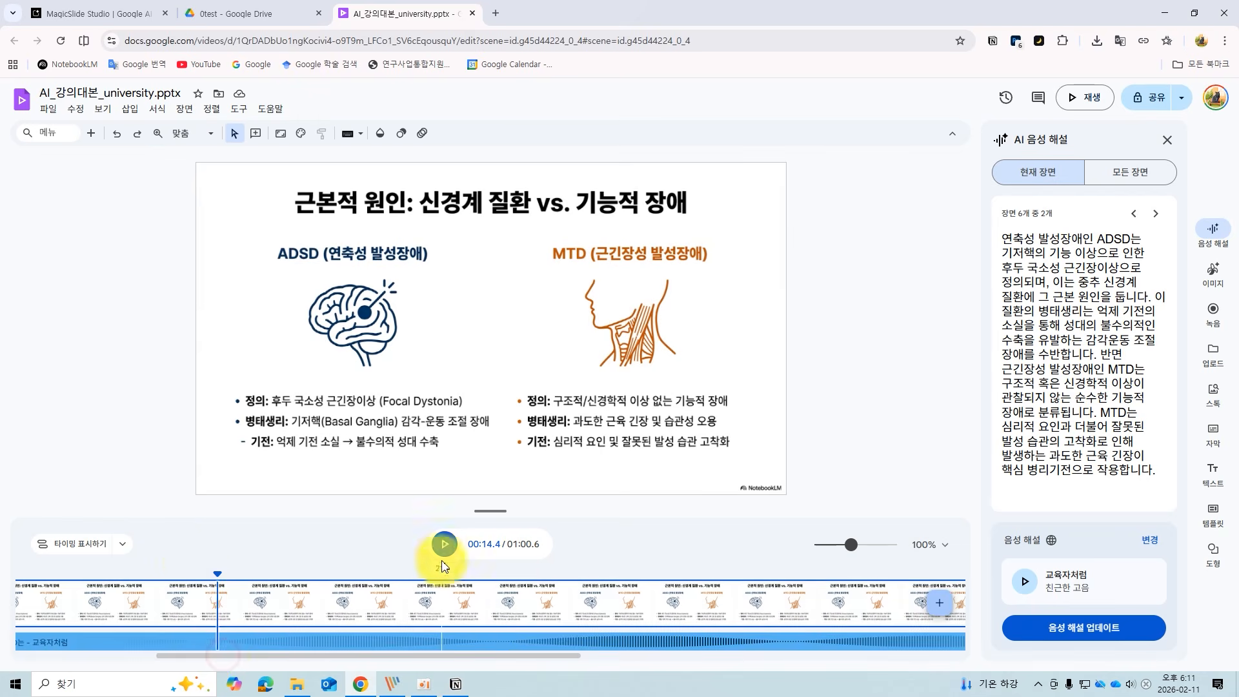
left_click(444, 544)
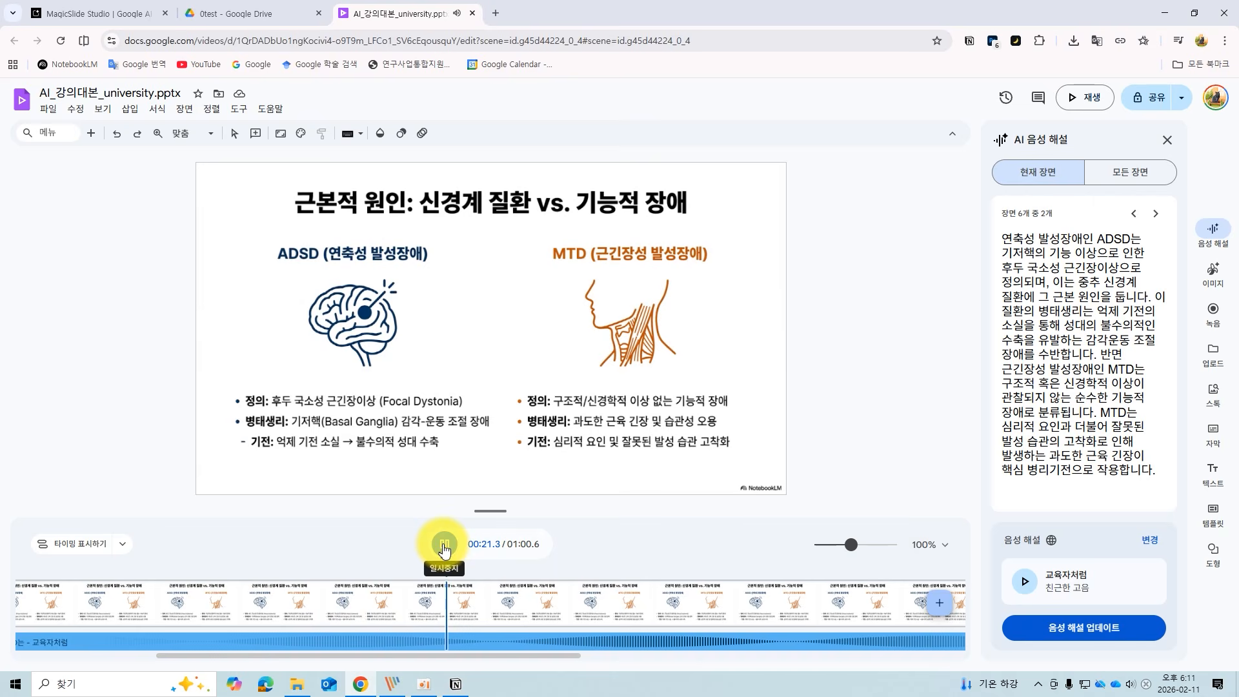
left_click(444, 546)
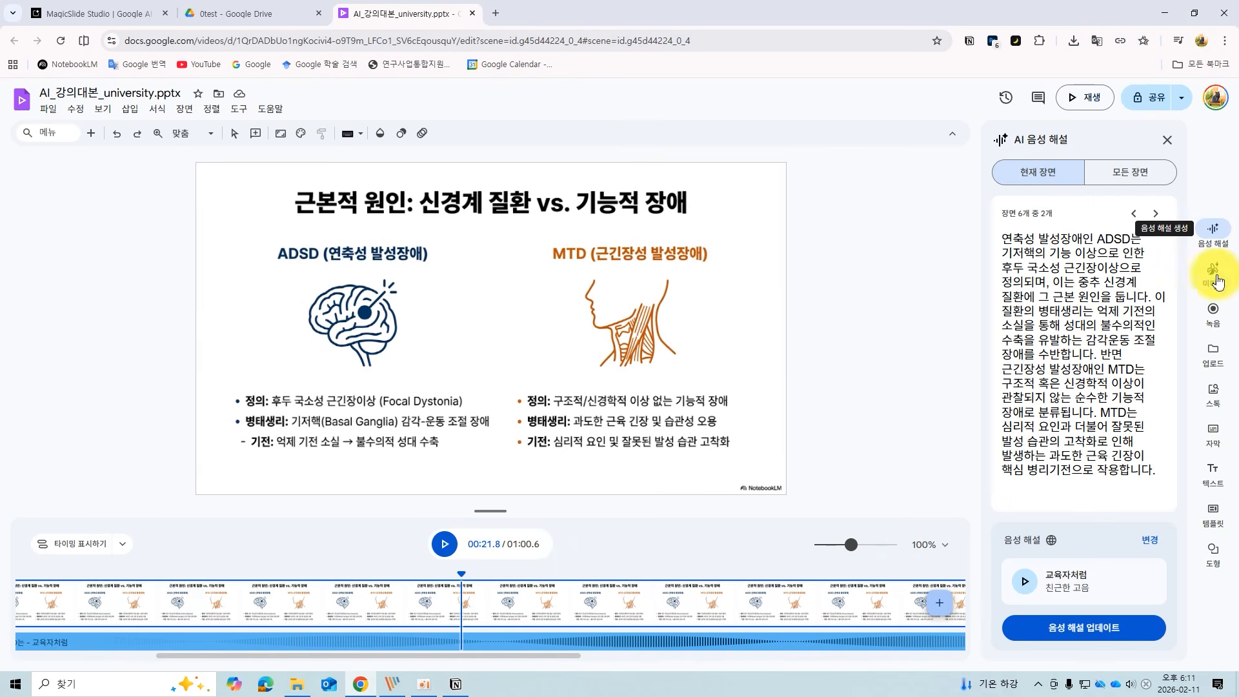
- Add captions to all scenes using the word-emphasis style with purple highlighted words on a black background
left_click(1217, 428)
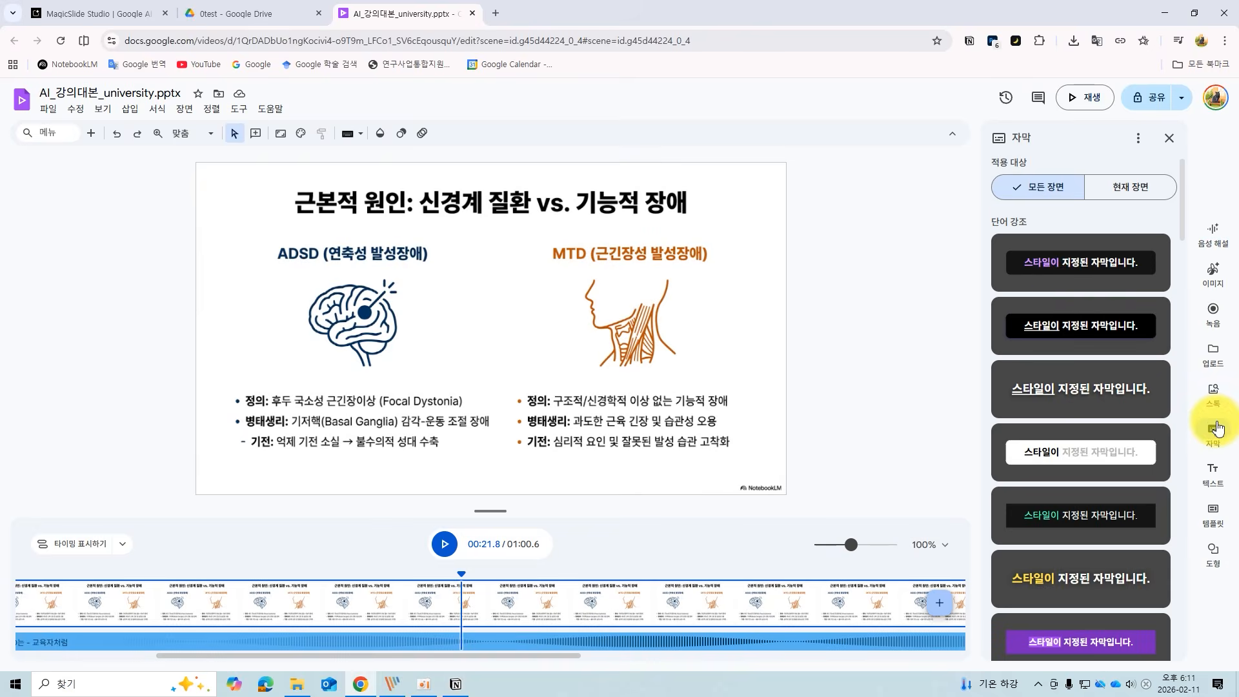
left_click(1081, 277)
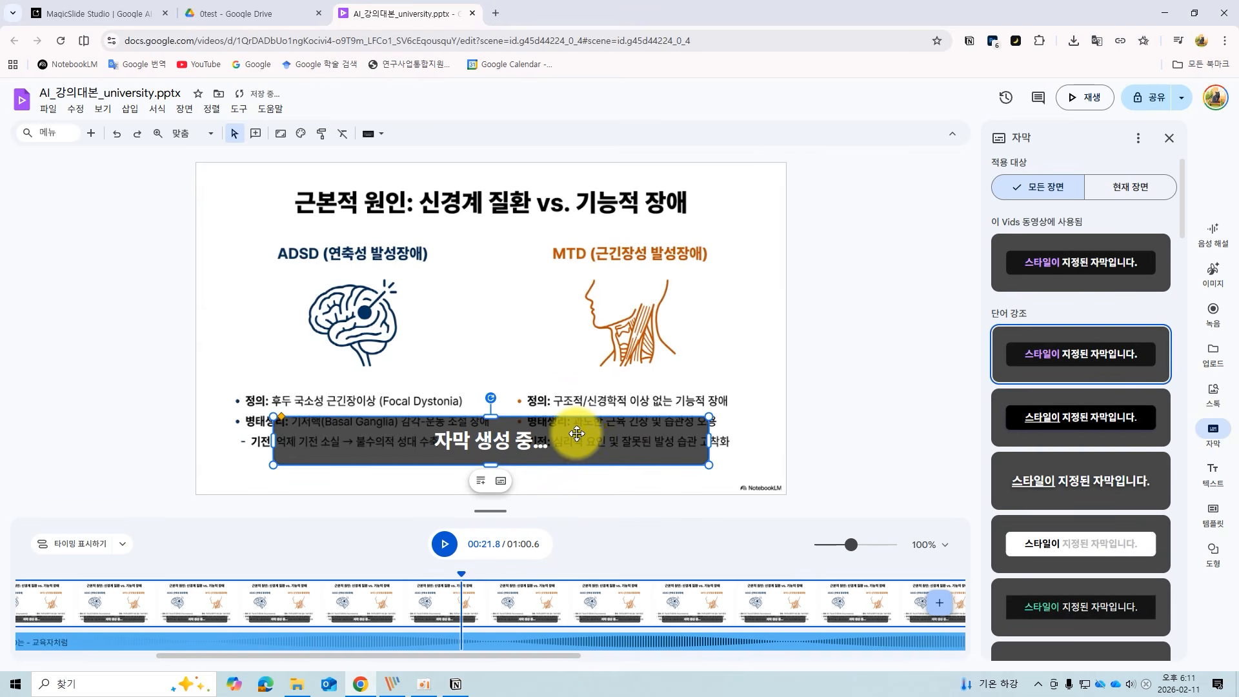